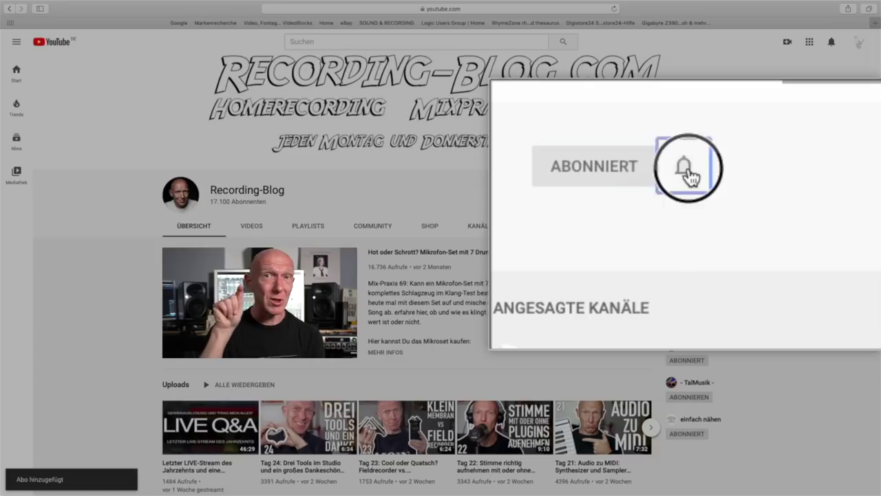
# Turn on notifications for the subscribed Recording-Blog YouTube channel.
pyautogui.click(724, 212)
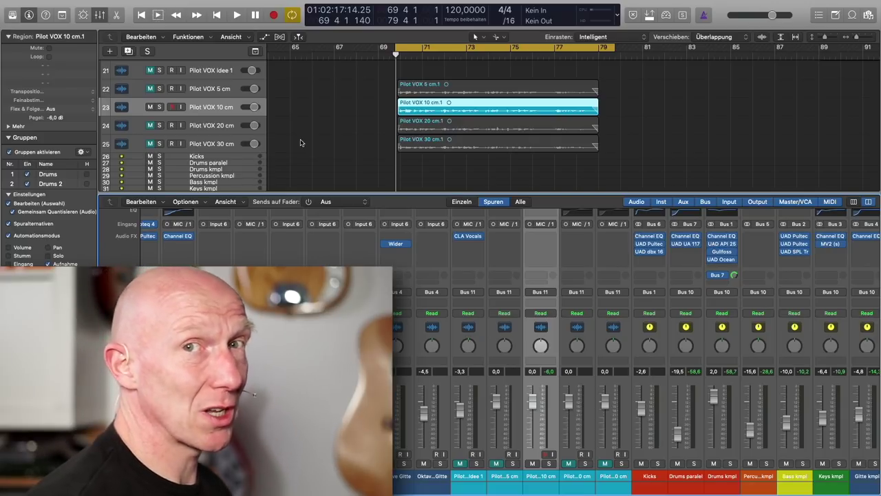
# Play the cycle range to hear the untreated Pilot VOX 10 cm vocal in the full mix.
pyautogui.press('space')
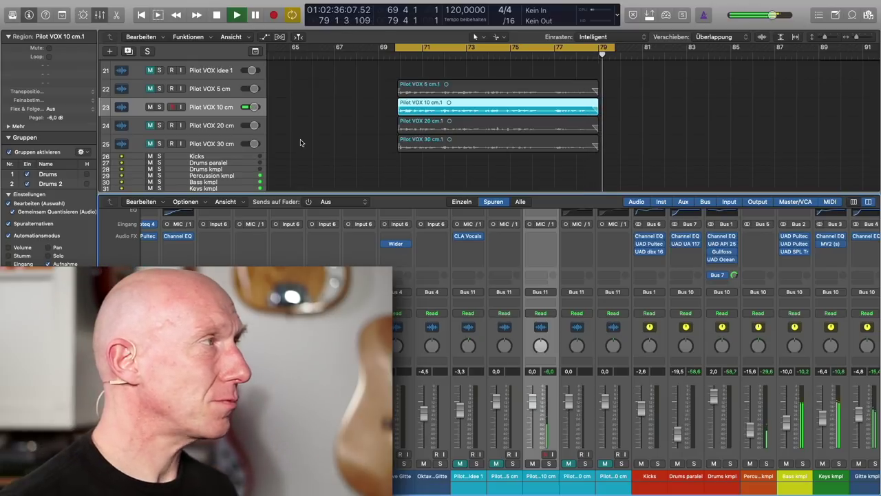
pyautogui.press('space')
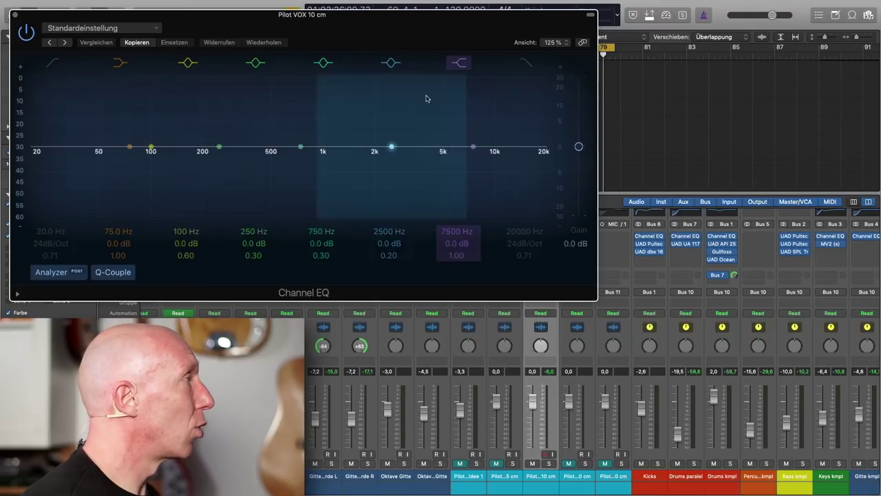
# Solo the Pilot VOX 10 cm track and play it to examine its low frequencies in the Channel EQ analyzer.
pyautogui.moveTo(275, 20); pyautogui.dragTo(544, 75)
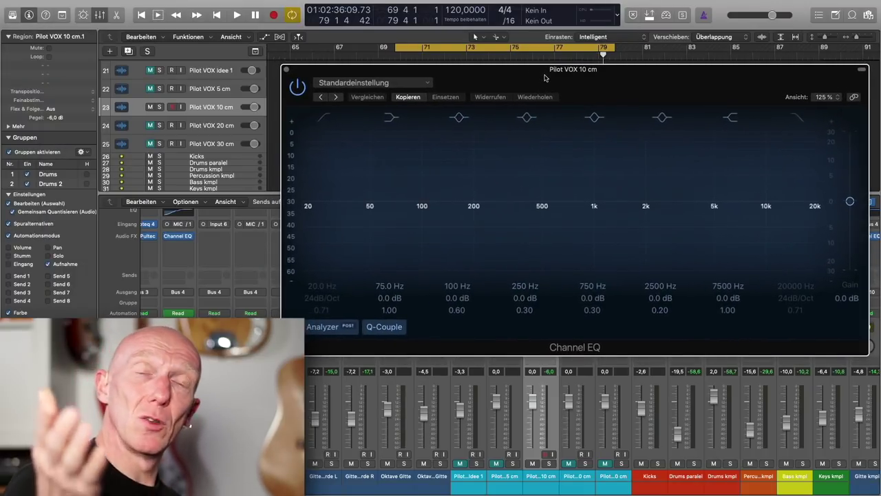
pyautogui.moveTo(343, 248)
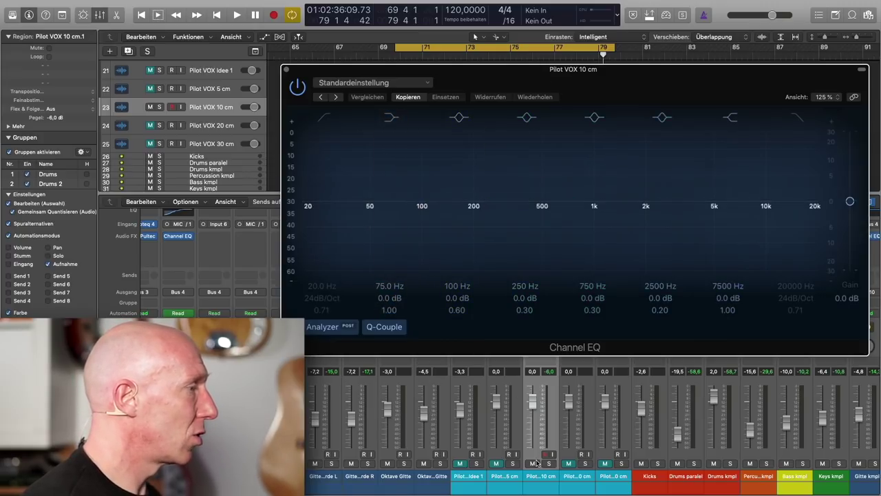
pyautogui.click(548, 463)
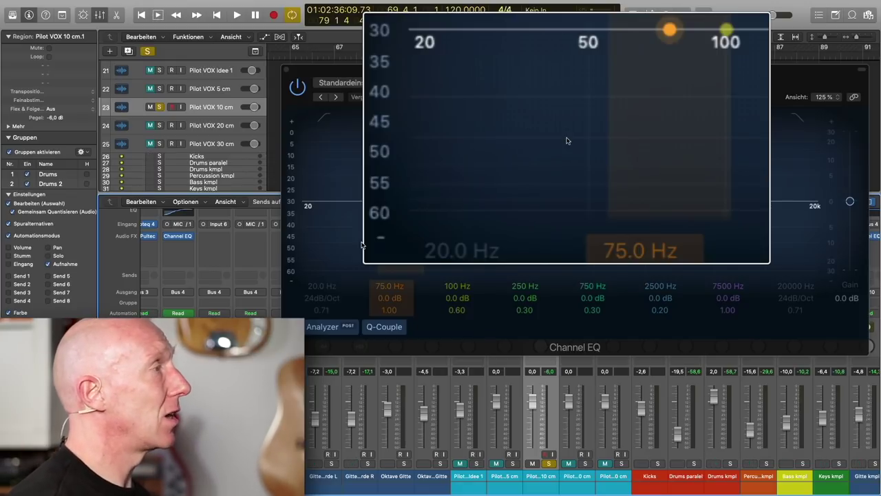
pyautogui.press('space')
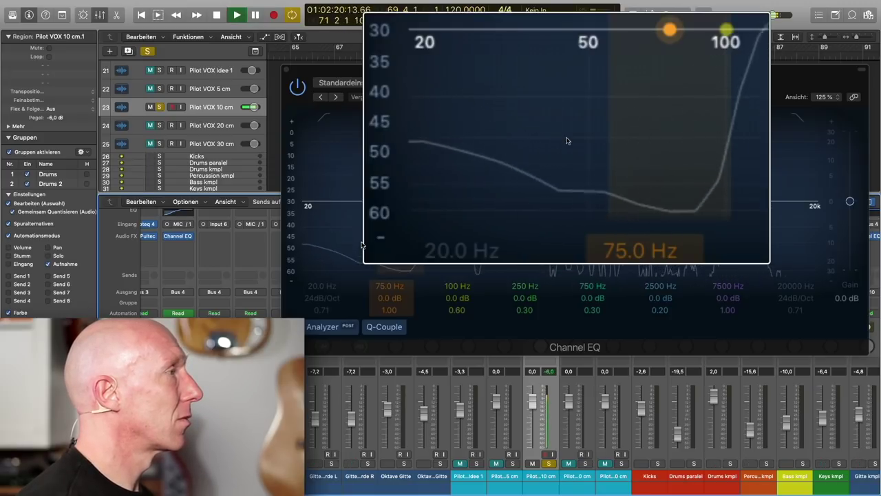
pyautogui.press('space')
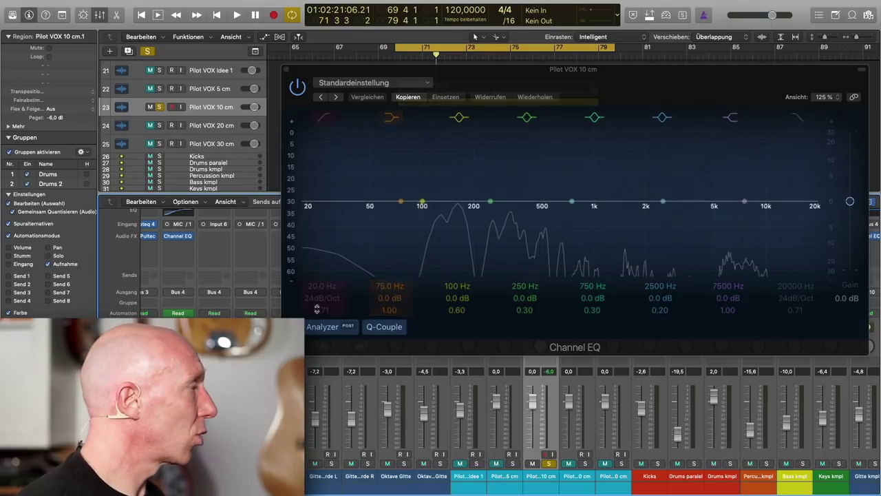
# Enable the Channel EQ's low cut band and set its frequency to 80 Hz.
pyautogui.click(338, 258)
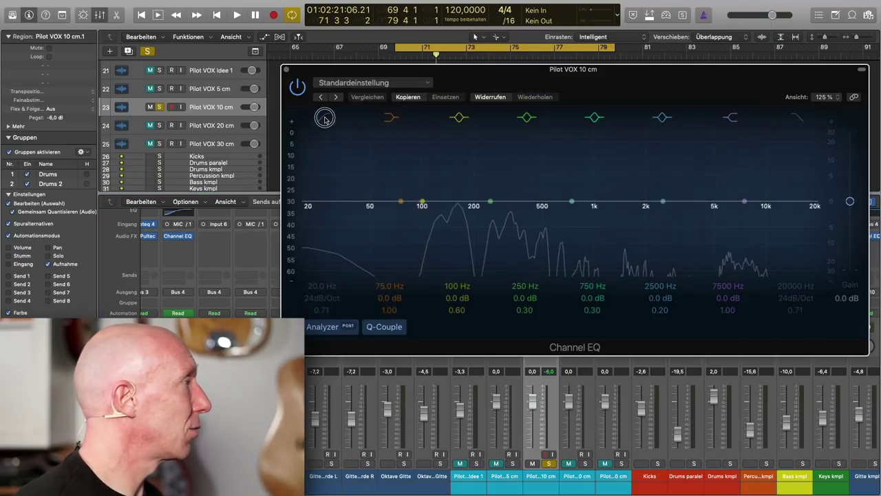
pyautogui.doubleClick(314, 285)
pyautogui.write('80')
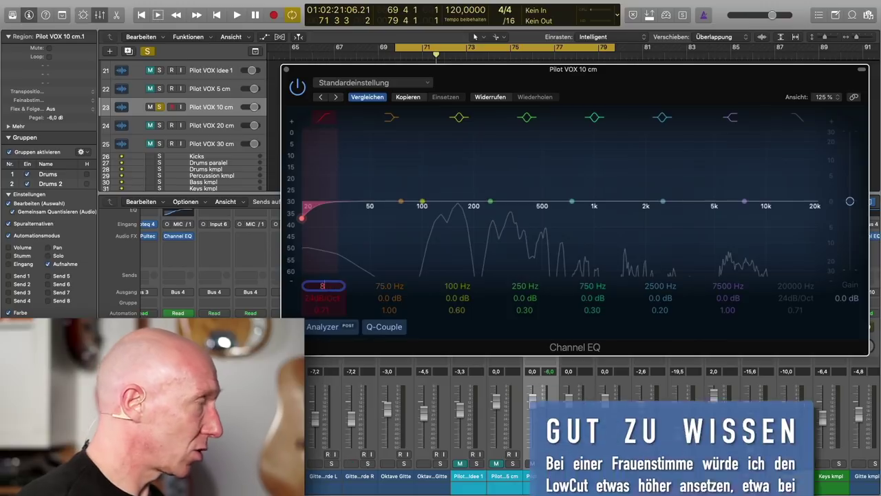
pyautogui.press('Return')
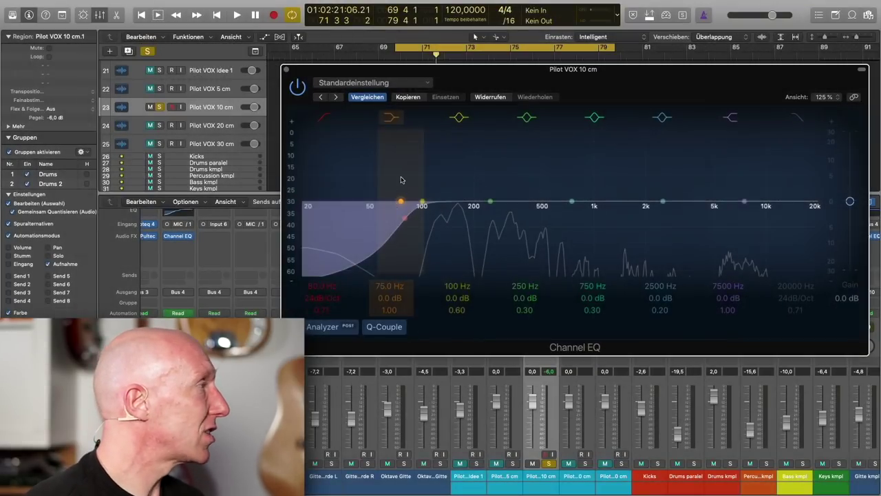
# Set the Channel EQ's low shelf band to 180 Hz with 0 dB gain.
pyautogui.moveTo(402, 201); pyautogui.dragTo(453, 202)
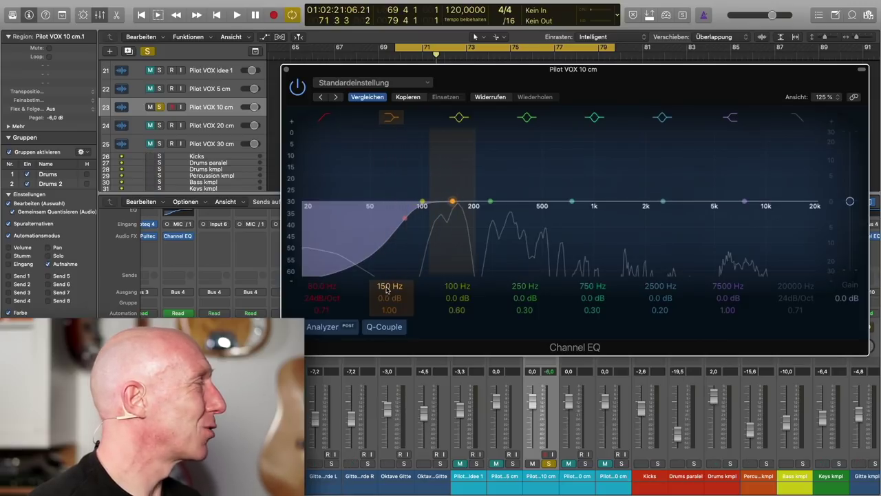
pyautogui.moveTo(383, 293)
pyautogui.mouseDown()
pyautogui.moveTo(384, 257)
pyautogui.moveTo(384, 295)
pyautogui.mouseUp()
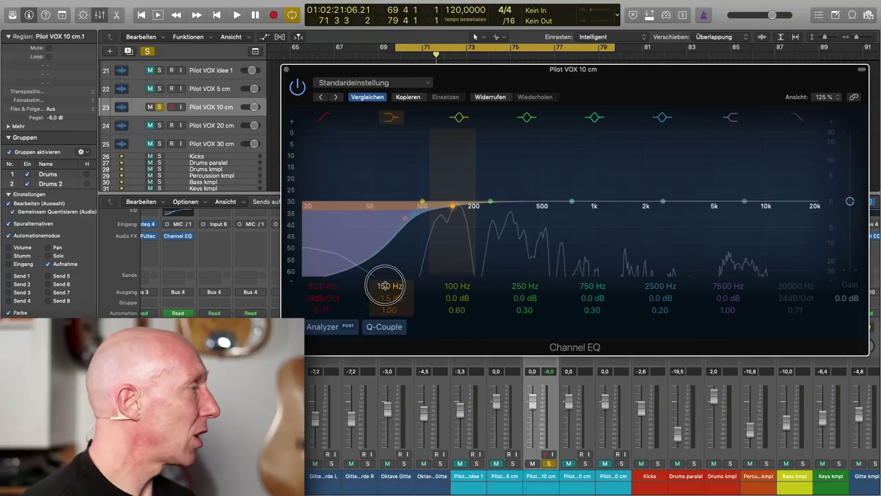
pyautogui.doubleClick(384, 285)
pyautogui.write('180')
pyautogui.press('Return')
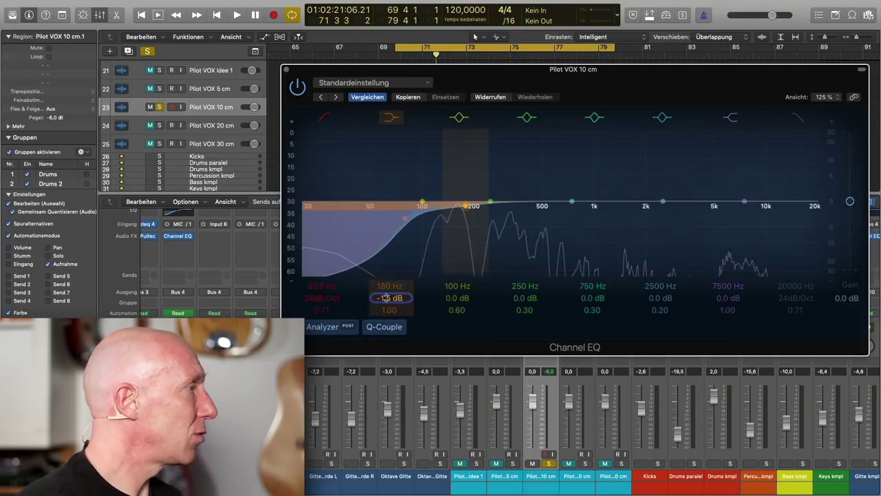
pyautogui.write('0')
pyautogui.press('Return')
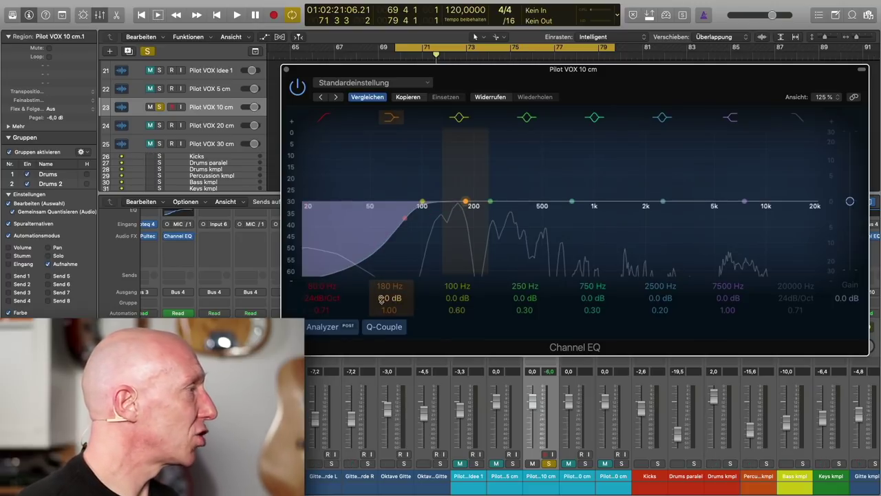
# Boost the 180 Hz low shelf to +9.5 dB during playback and shorten the cycle range to end just after bar 71.
pyautogui.press('space')
pyautogui.moveTo(390, 297); pyautogui.dragTo(390, 270)
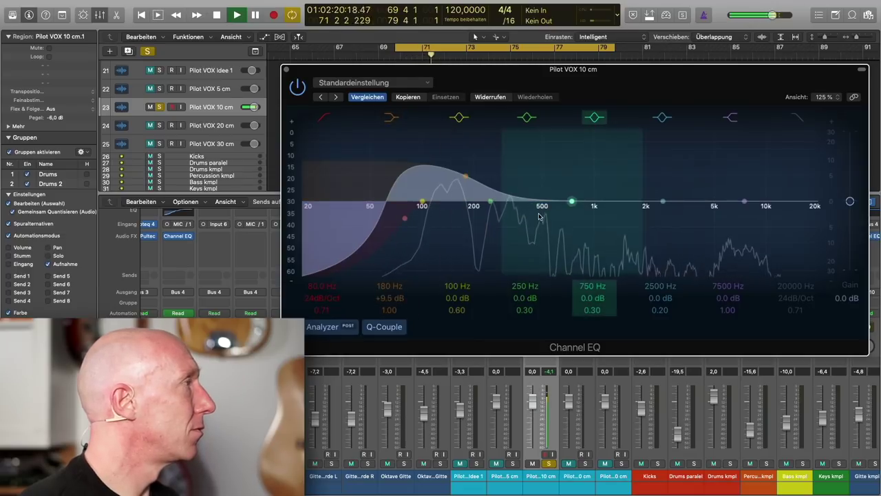
pyautogui.moveTo(615, 48); pyautogui.dragTo(440, 66)
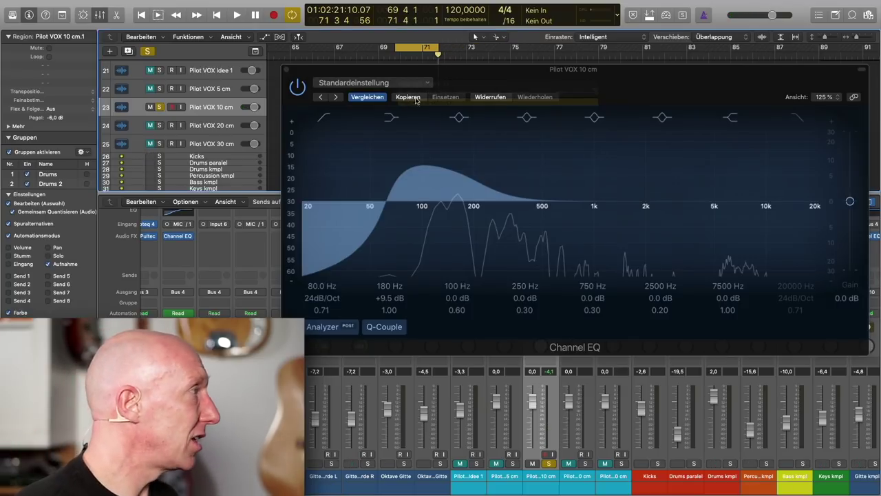
# Bypass the low shelf band and play the shortened loop to compare the vocal without the boost.
pyautogui.click(390, 118)
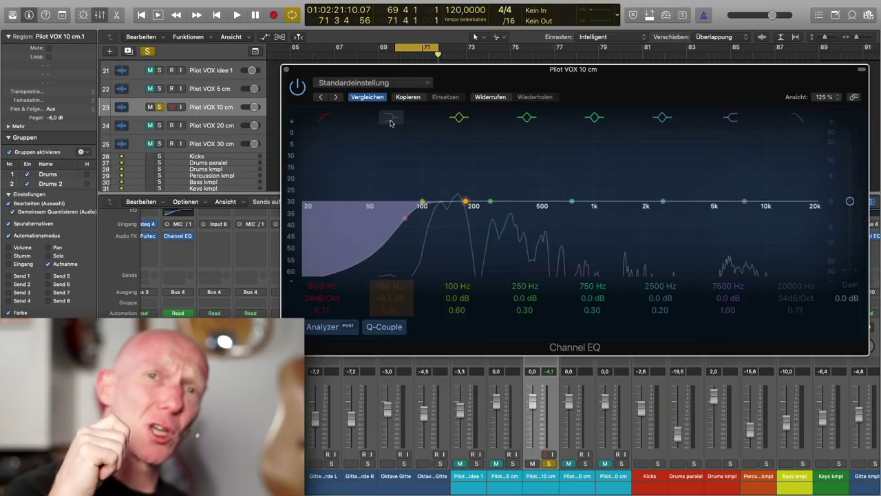
pyautogui.press('space')
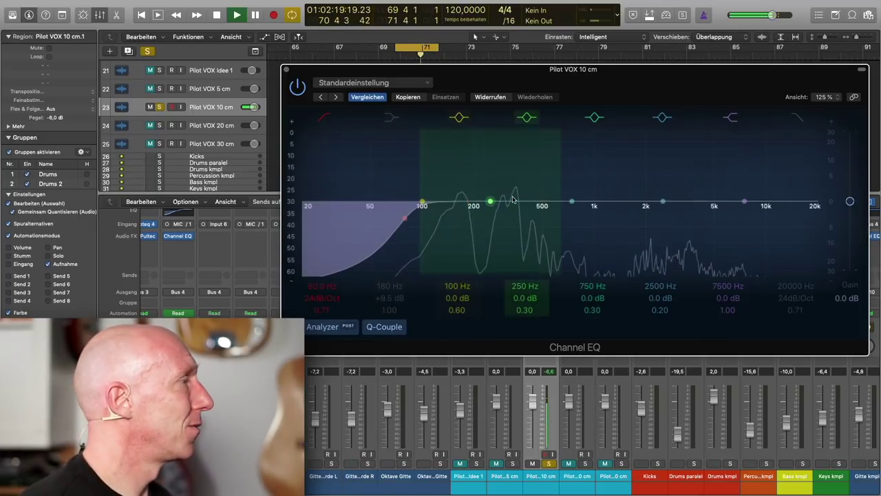
pyautogui.press('space')
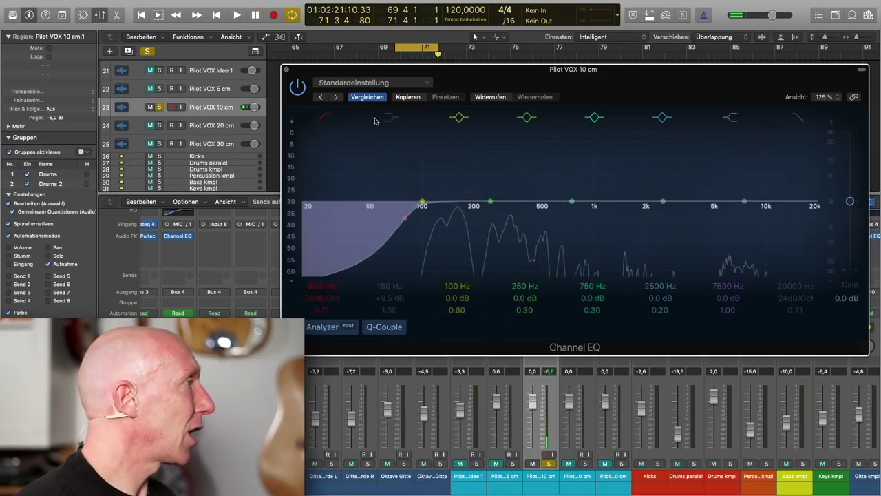
# Re-enable the 180 Hz low shelf band and set its gain to -3 dB.
pyautogui.click(408, 173)
pyautogui.doubleClick(387, 298)
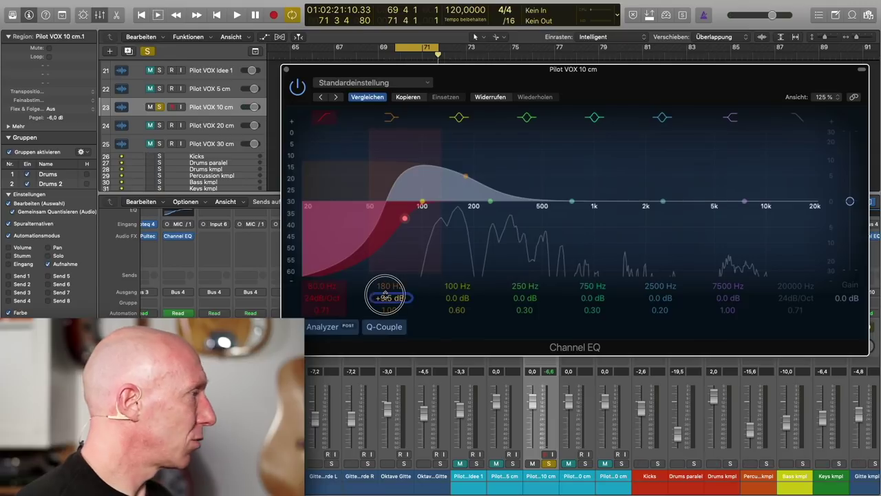
pyautogui.write('-3')
pyautogui.press('Return')
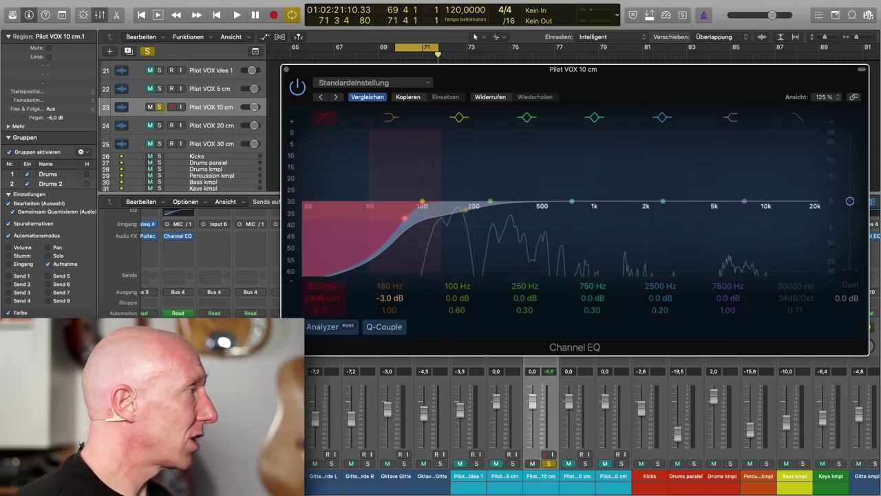
# Compare the vocal with the low shelf band off and on during loop playback, leaving the band enabled.
pyautogui.click(392, 118)
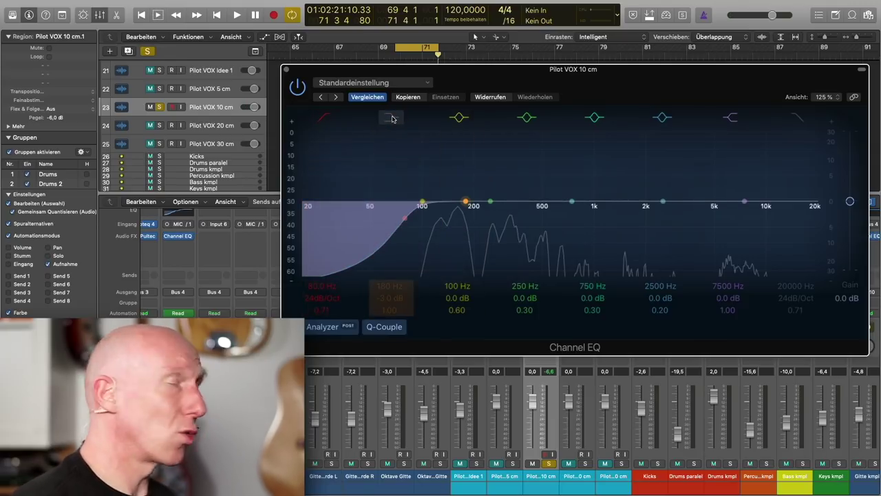
pyautogui.press('space')
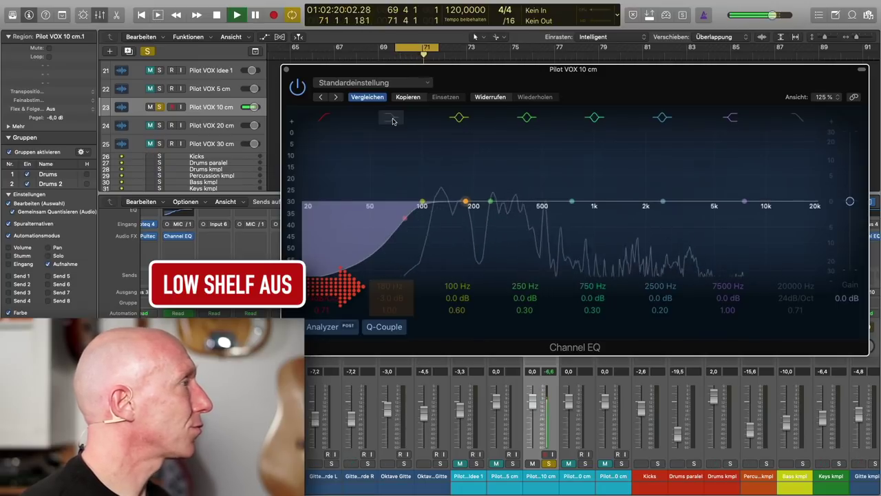
pyautogui.click(394, 121)
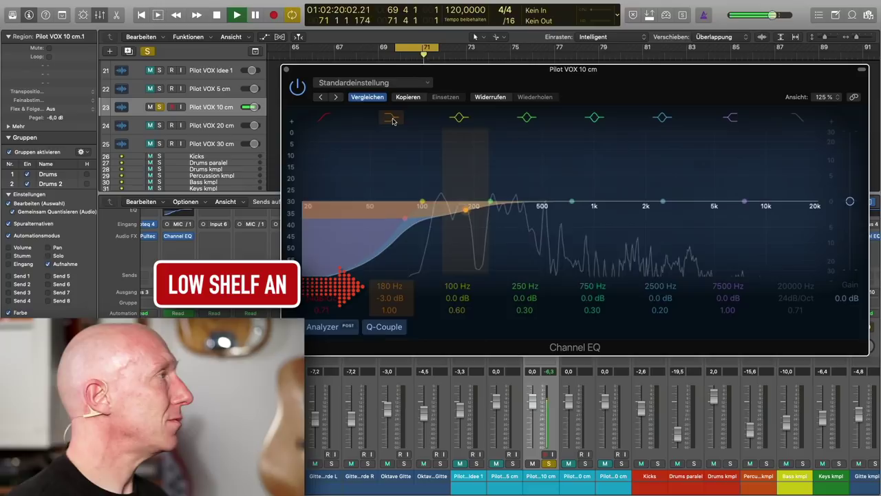
pyautogui.press('space')
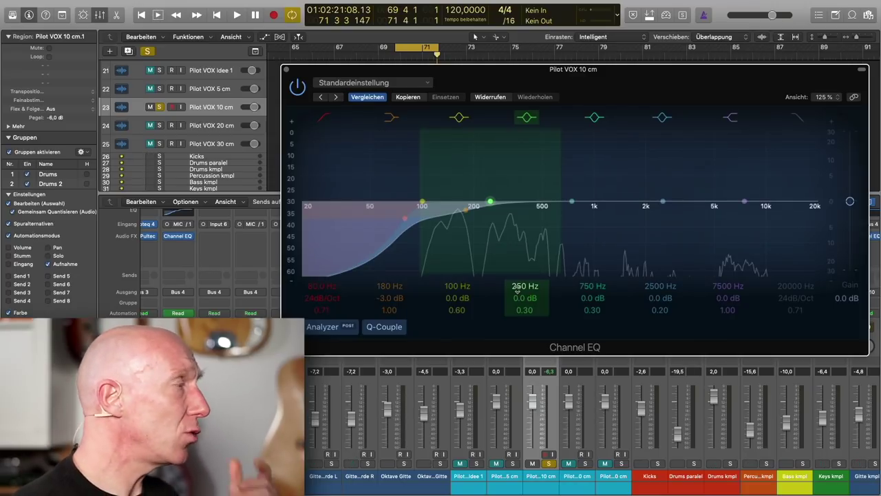
# Set the low shelf band's gain to -2 dB.
pyautogui.click(385, 296)
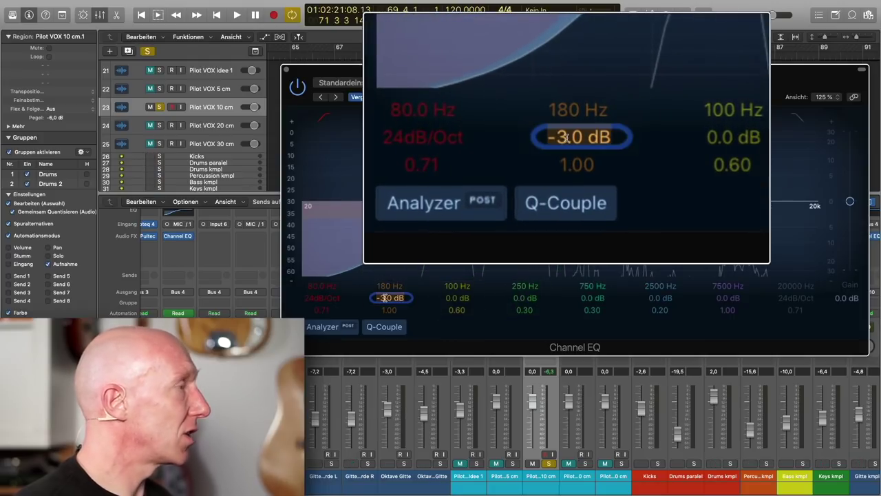
pyautogui.write('-')
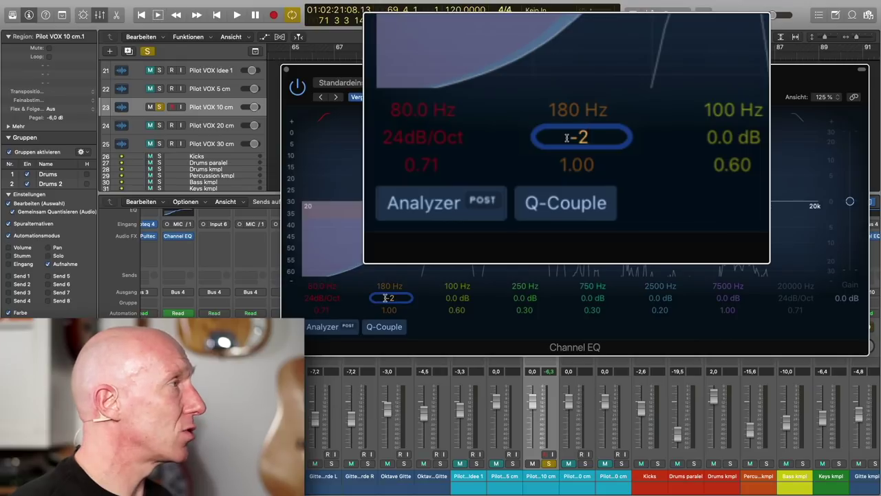
pyautogui.write('2')
pyautogui.press('Return')
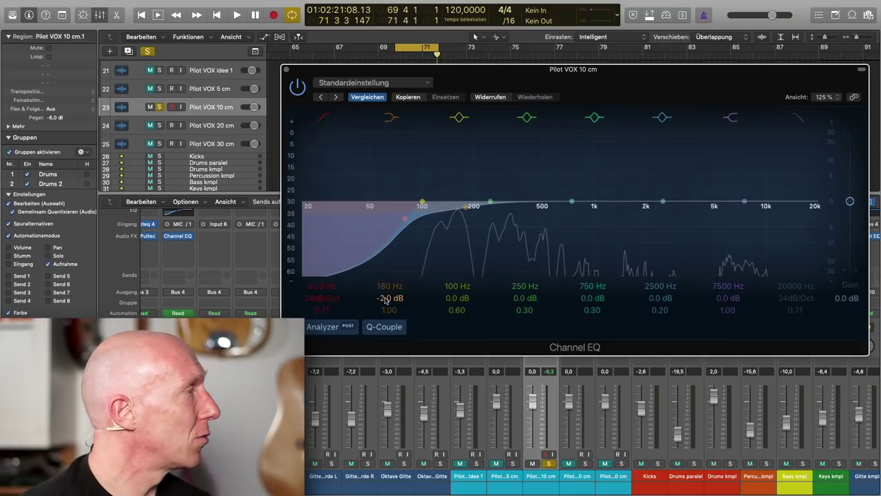
# Set the 250 Hz bell band to 450 Hz with +7.5 dB gain and a Q of 0.51.
pyautogui.moveTo(496, 201); pyautogui.dragTo(520, 177)
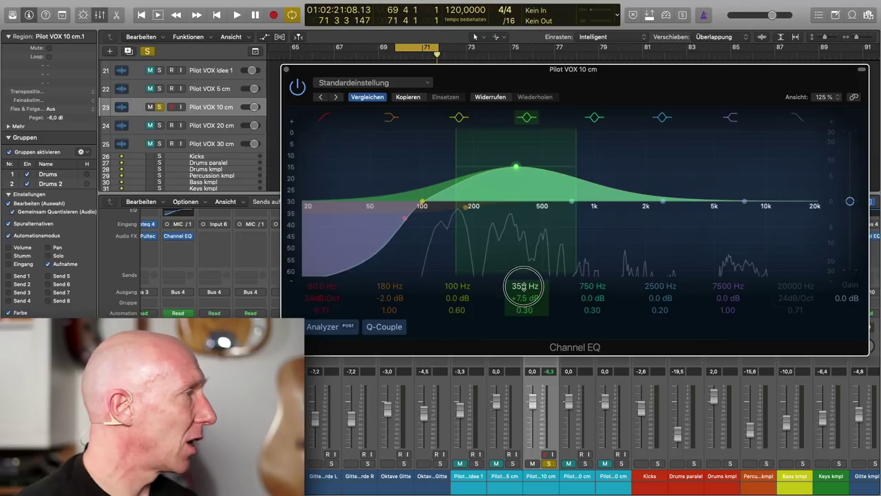
pyautogui.moveTo(524, 285); pyautogui.dragTo(524, 276)
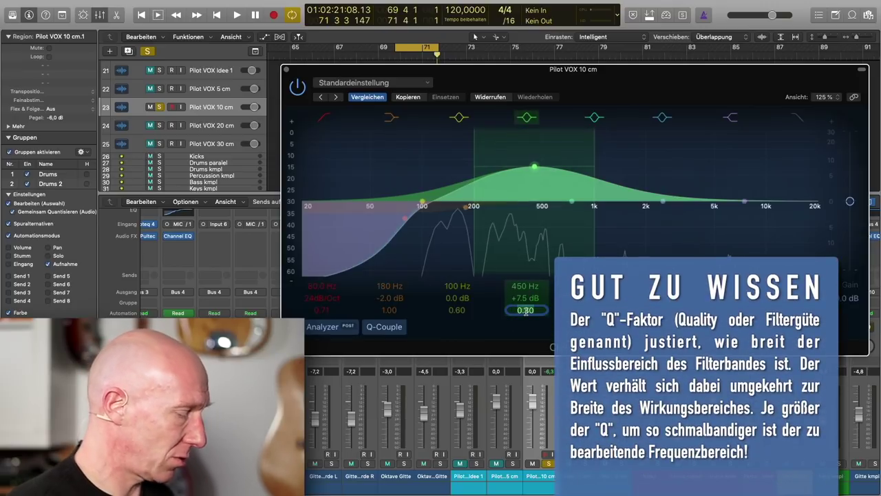
pyautogui.write('1')
pyautogui.press('Return')
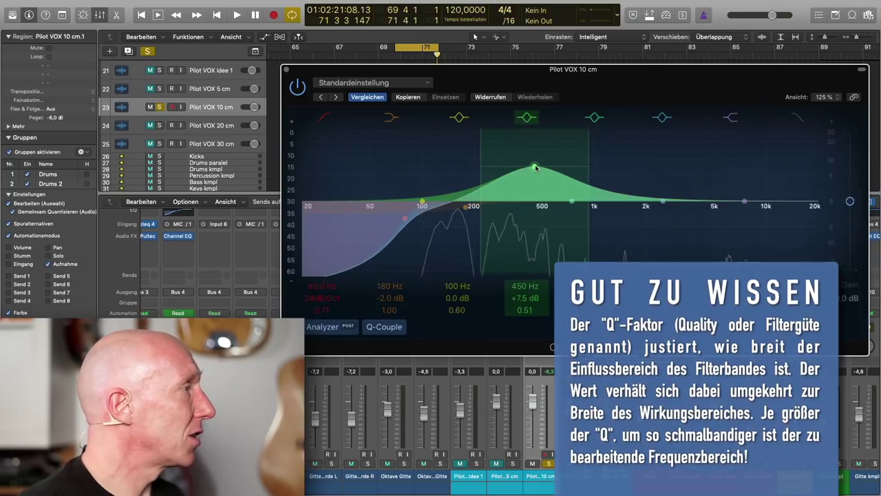
# Sweep the boosted bell band during playback to find the boomy range, raising it to +14 dB and setting its frequency to 350 Hz.
pyautogui.press('space')
pyautogui.moveTo(536, 168); pyautogui.dragTo(513, 146)
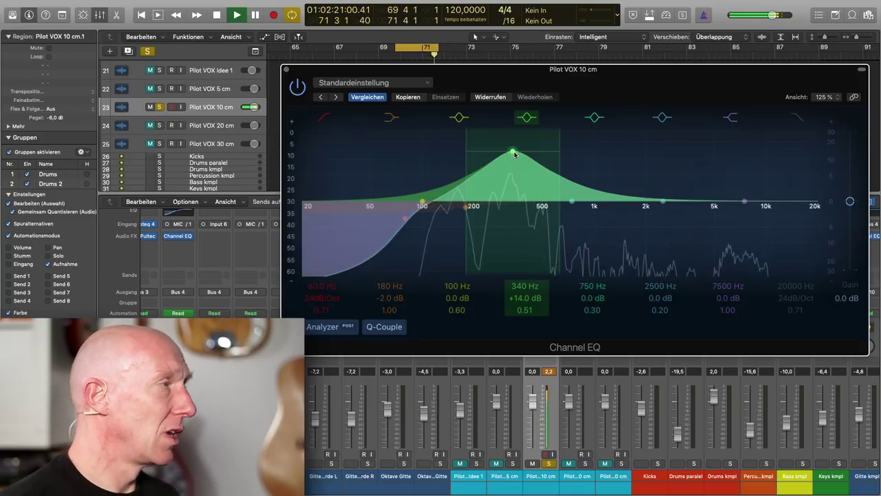
pyautogui.press('space')
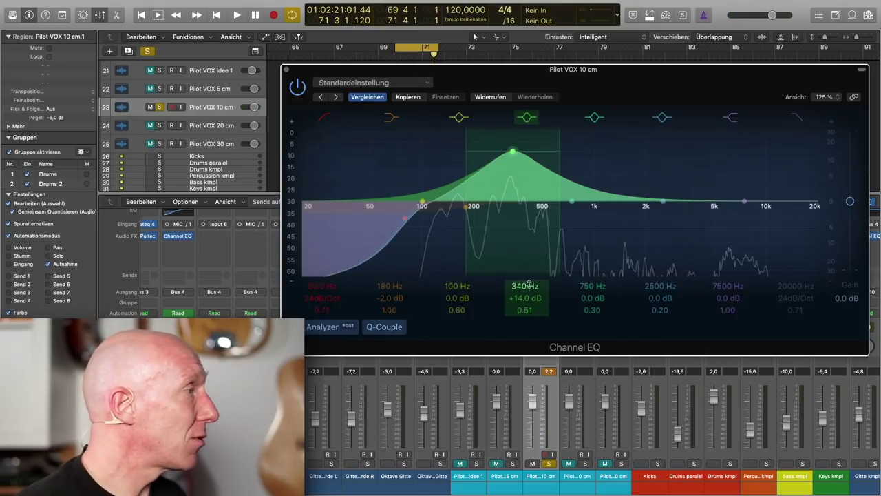
pyautogui.moveTo(525, 286); pyautogui.dragTo(525, 280)
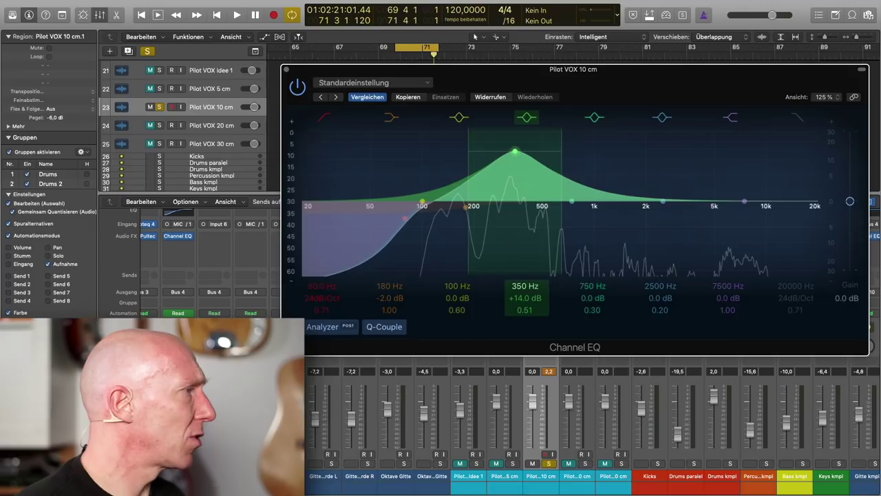
# Reset the boosted 350 Hz bell band's gain and set it to -3 dB.
pyautogui.keyDown('alt'); pyautogui.click(521, 298); pyautogui.keyUp('alt')
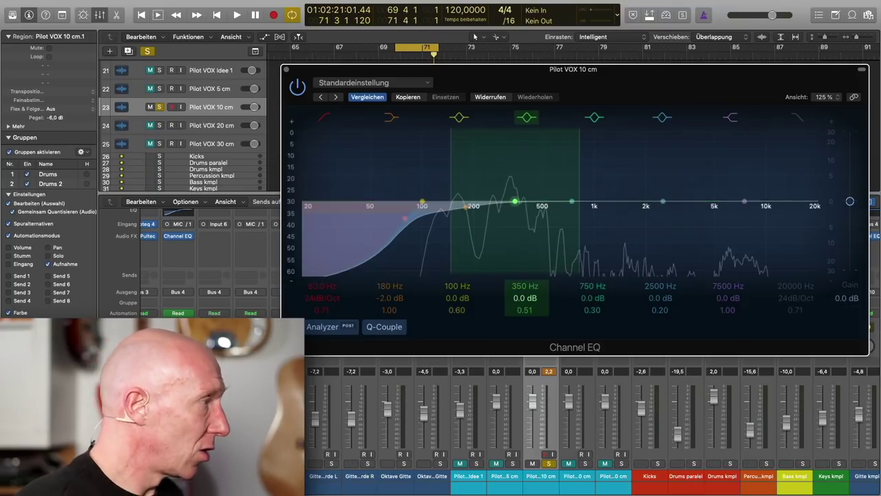
pyautogui.doubleClick(521, 299)
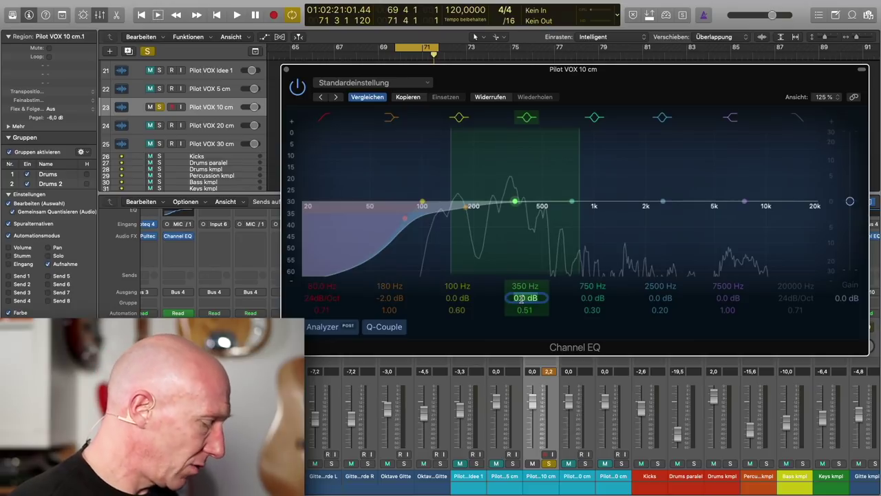
pyautogui.write('-3')
pyautogui.press('Return')
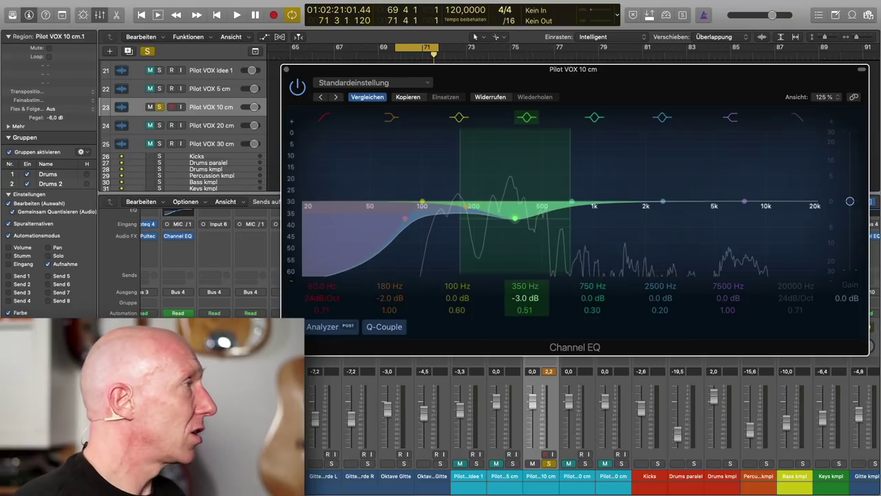
# Compare the vocal with the 350 Hz cut off and on during loop playback, leaving the band enabled.
pyautogui.click(528, 118)
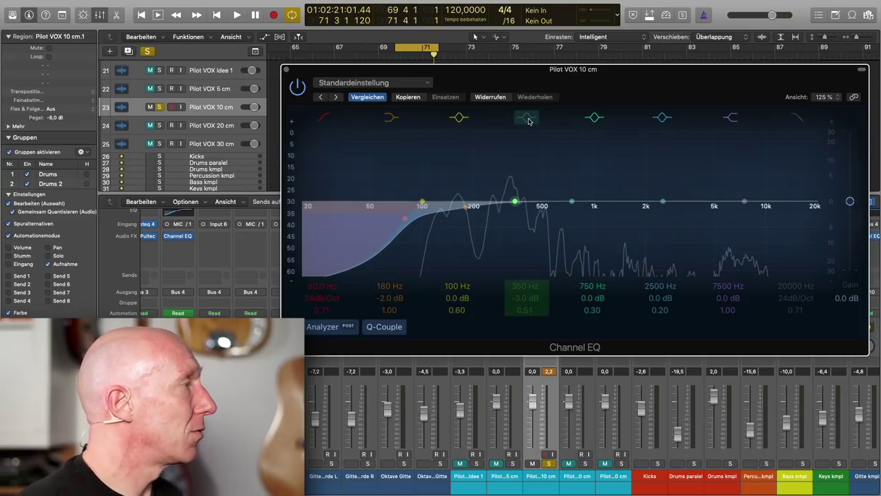
pyautogui.press('space')
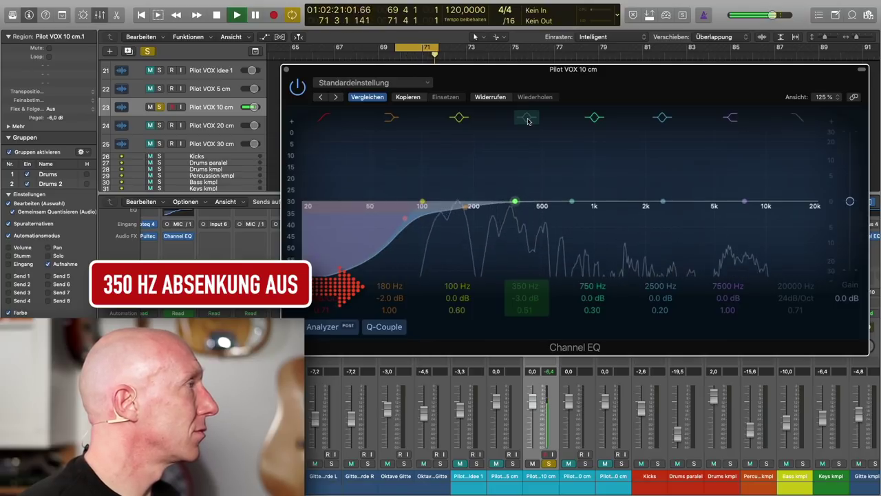
pyautogui.click(528, 120)
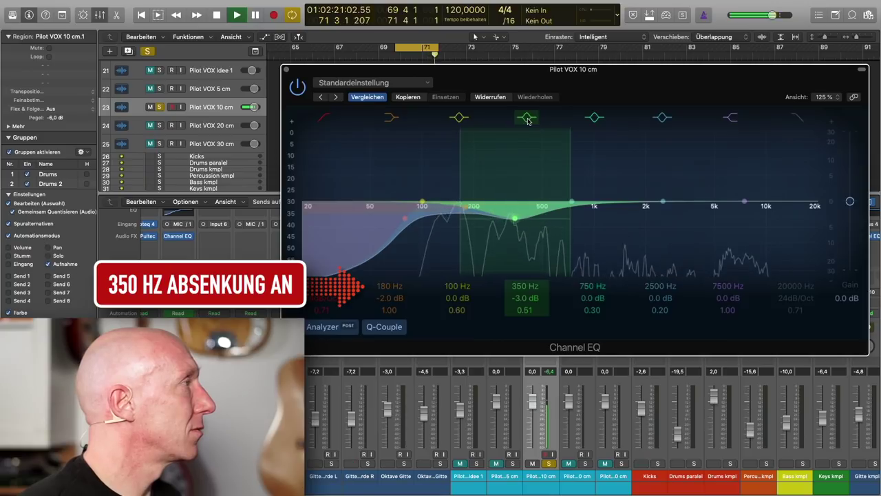
pyautogui.click(527, 118)
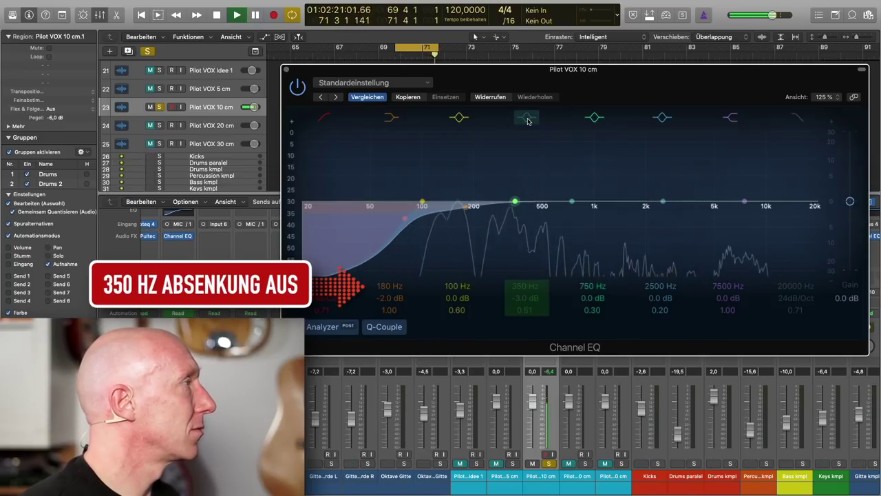
pyautogui.click(528, 118)
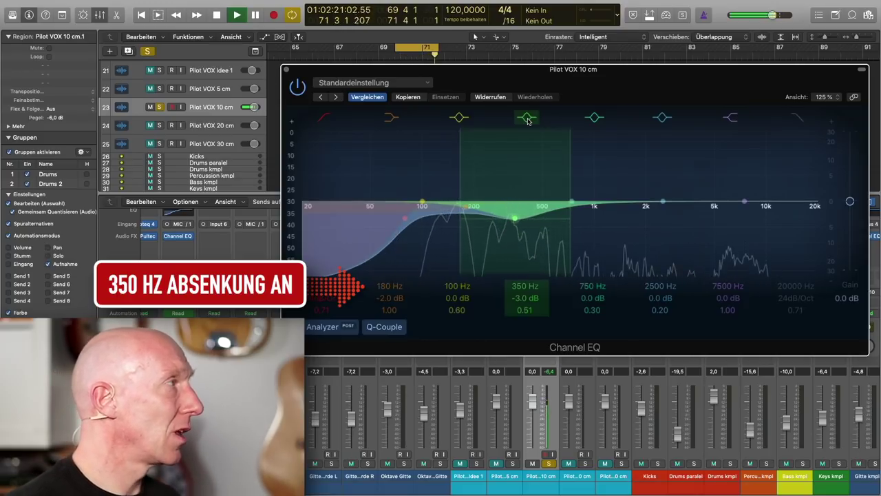
pyautogui.press('space')
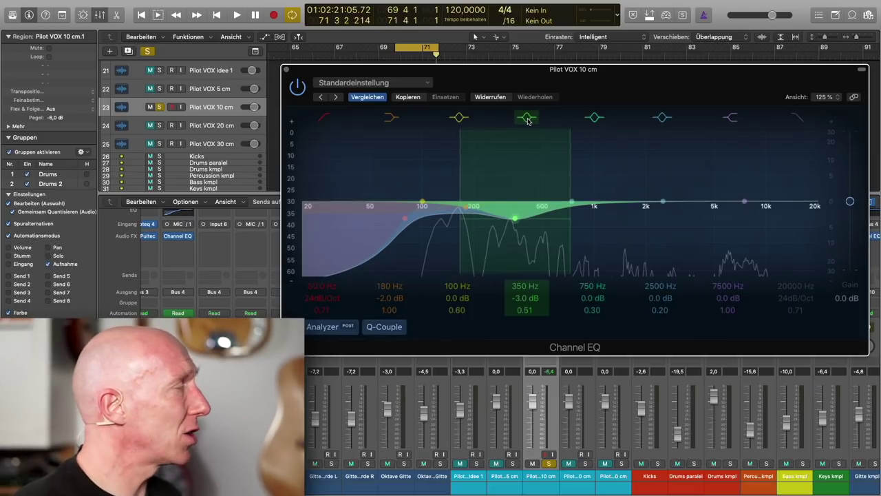
# Set the 350 Hz bell band's gain to -2 dB.
pyautogui.doubleClick(518, 298)
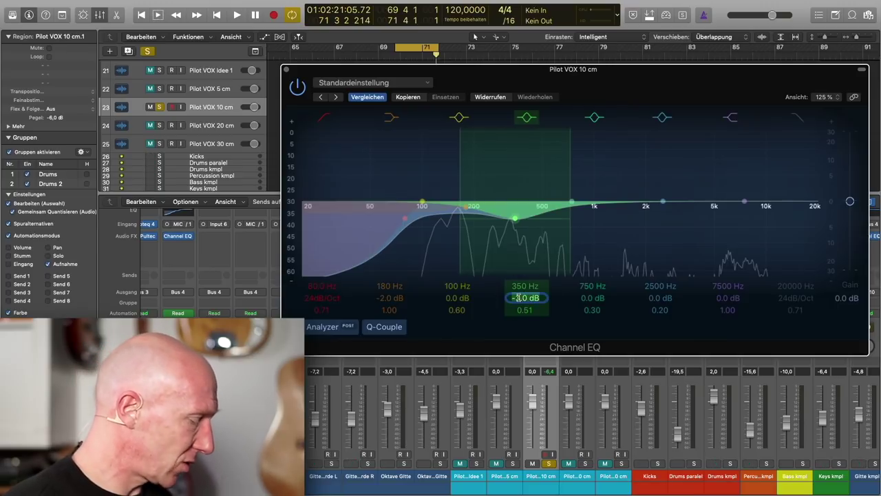
pyautogui.write('-2')
pyautogui.press('Return')
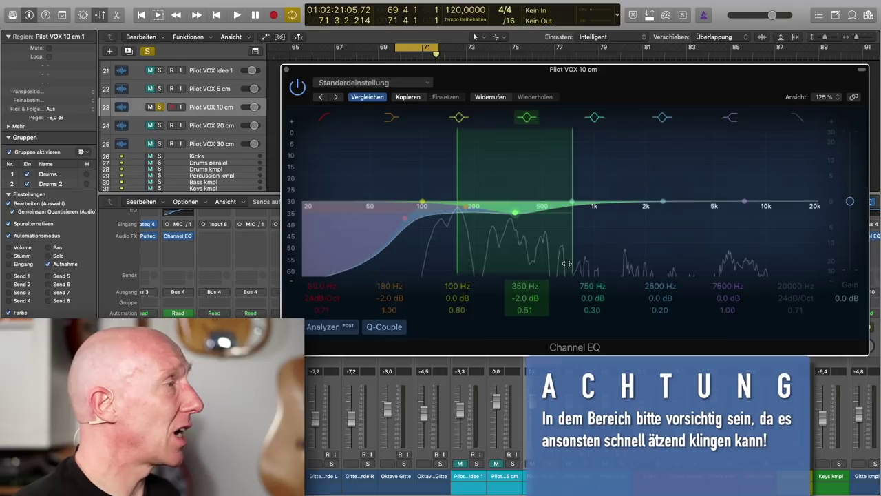
# Set the 2500 Hz bell band to 2000 Hz and boost its gain to +7.5 dB while listening to the loop.
pyautogui.doubleClick(658, 285)
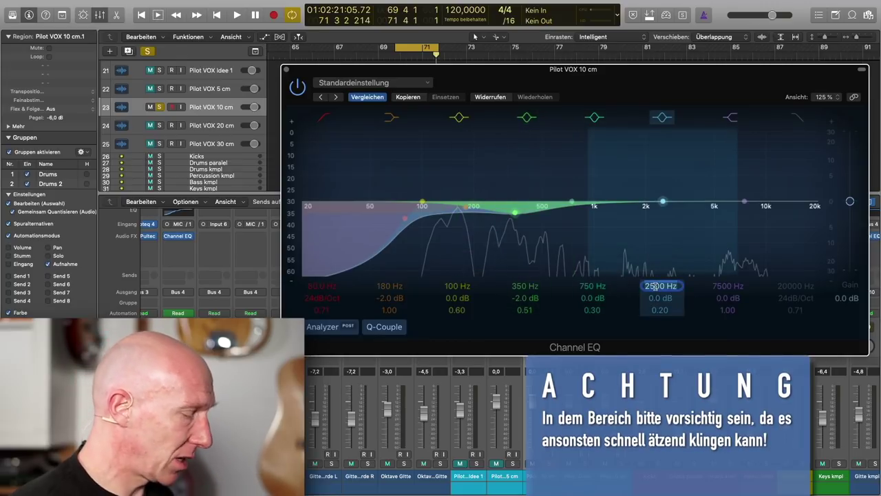
pyautogui.press('Return')
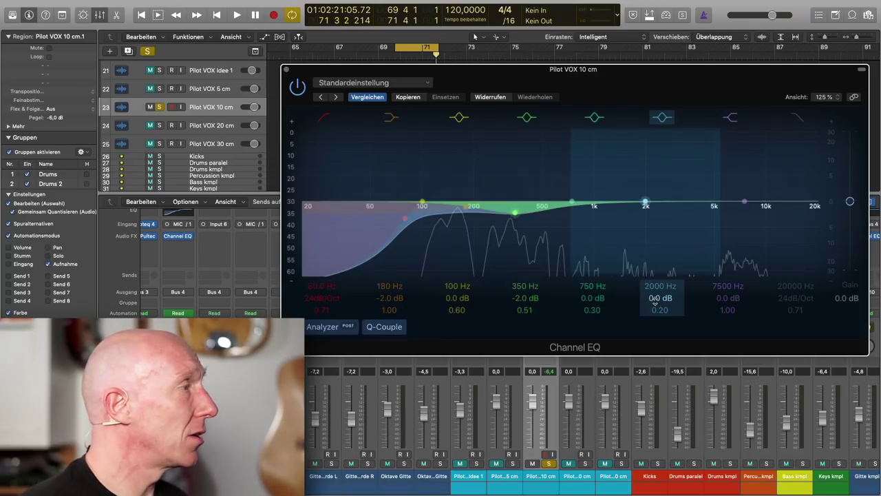
pyautogui.press('space')
pyautogui.moveTo(655, 298); pyautogui.dragTo(655, 277)
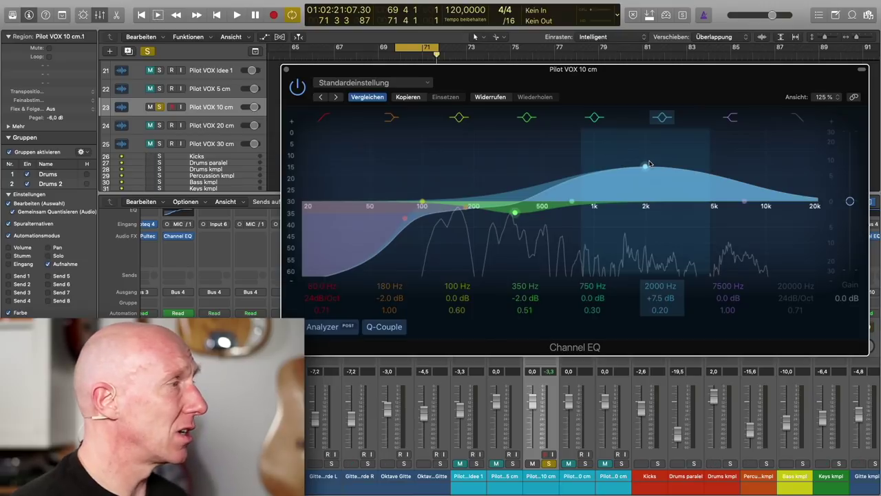
# Set the 2000 Hz bell band's gain to +2 dB and its Q to 0.51.
pyautogui.doubleClick(657, 298)
pyautogui.write('2')
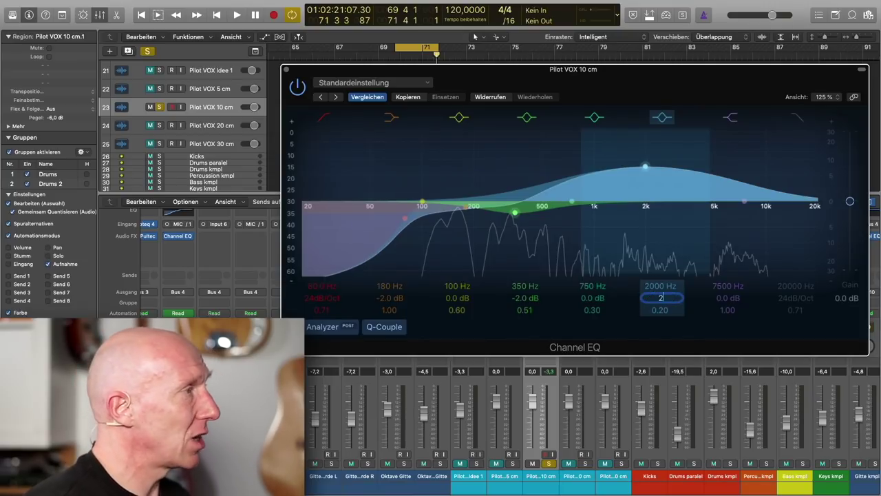
pyautogui.press('Return')
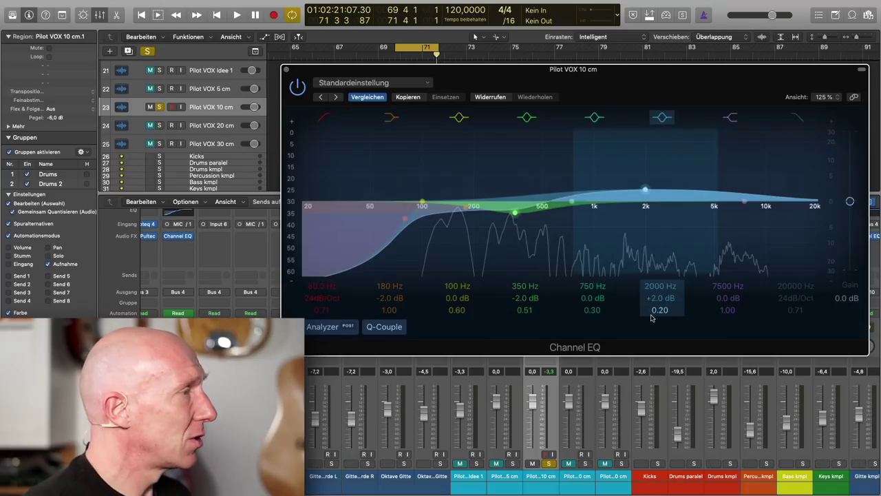
pyautogui.write('0')
pyautogui.press('Return')
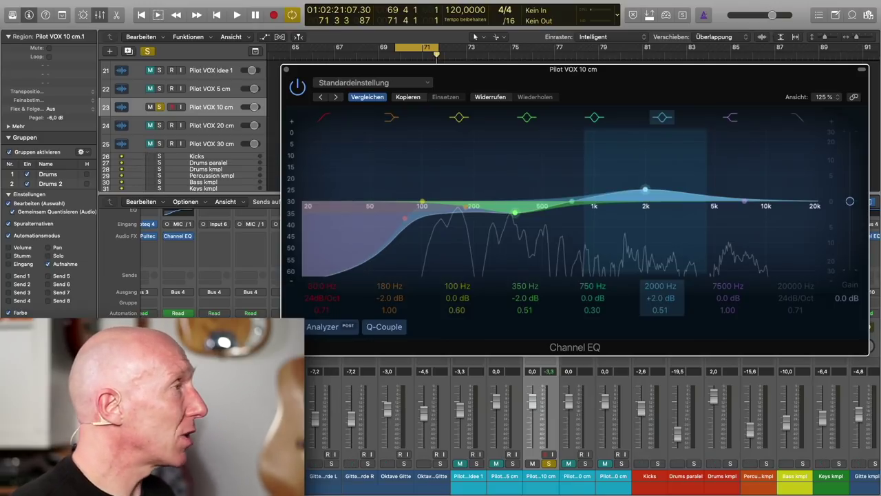
# Compare the vocal with the 2000 Hz boost off and on during loop playback, leaving the band enabled.
pyautogui.click(660, 117)
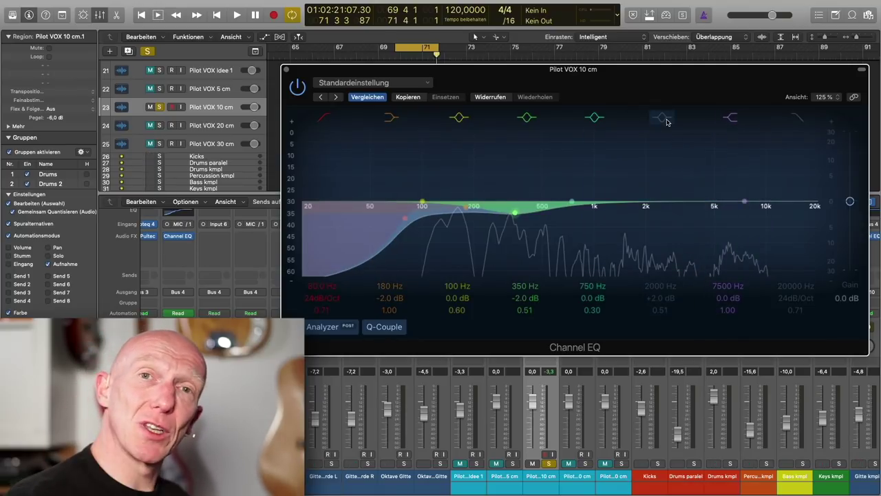
pyautogui.press('space')
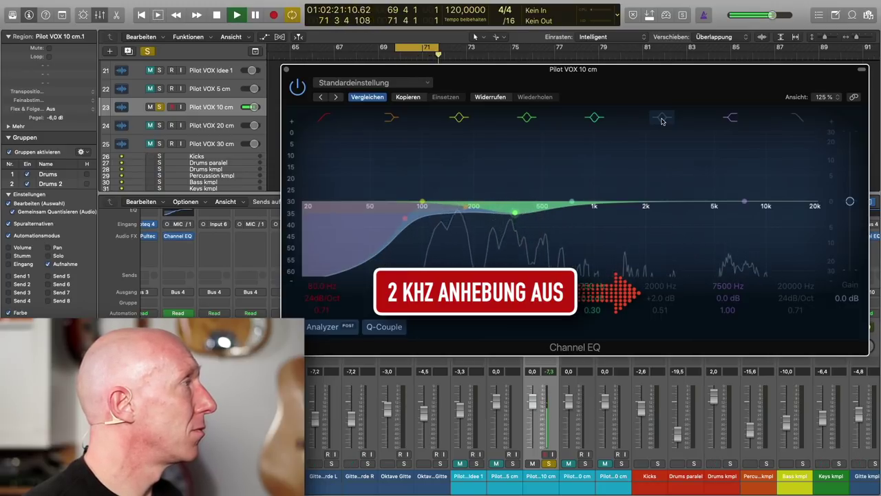
pyautogui.click(662, 119)
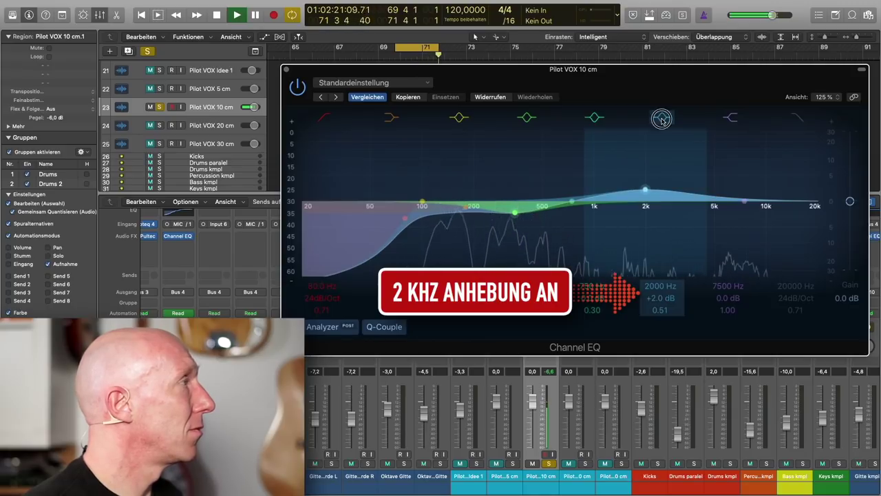
pyautogui.click(662, 119)
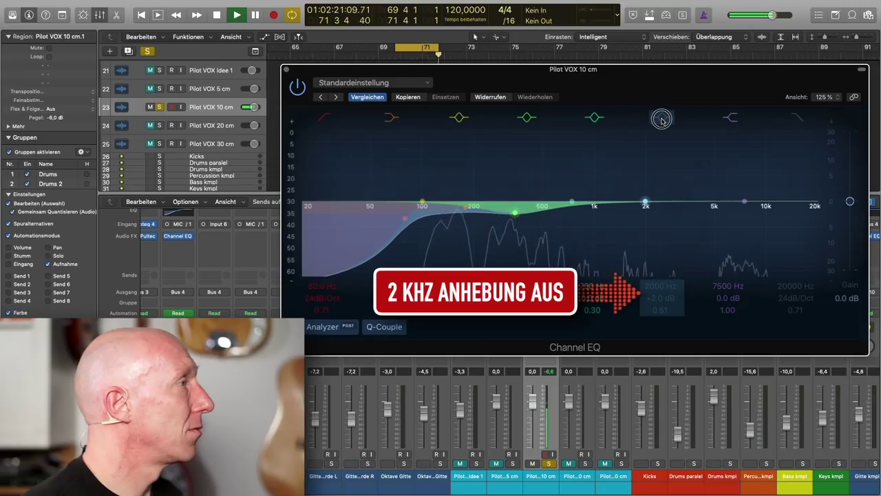
pyautogui.click(662, 119)
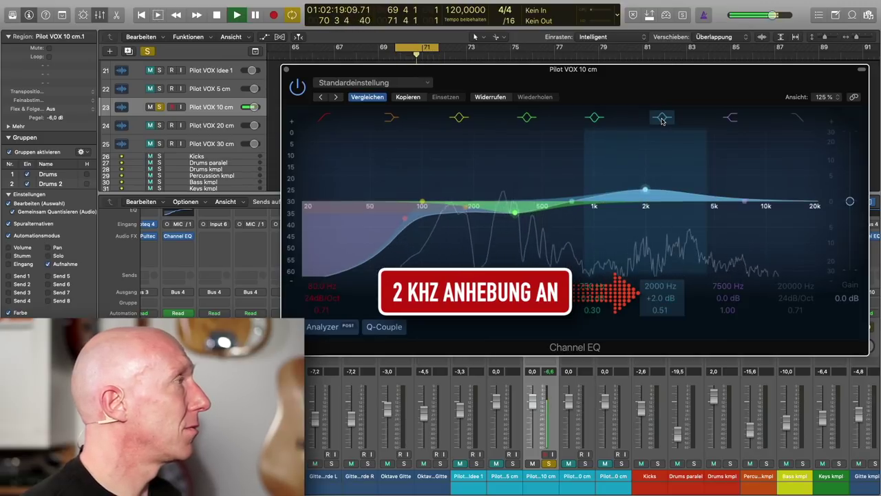
pyautogui.press('space')
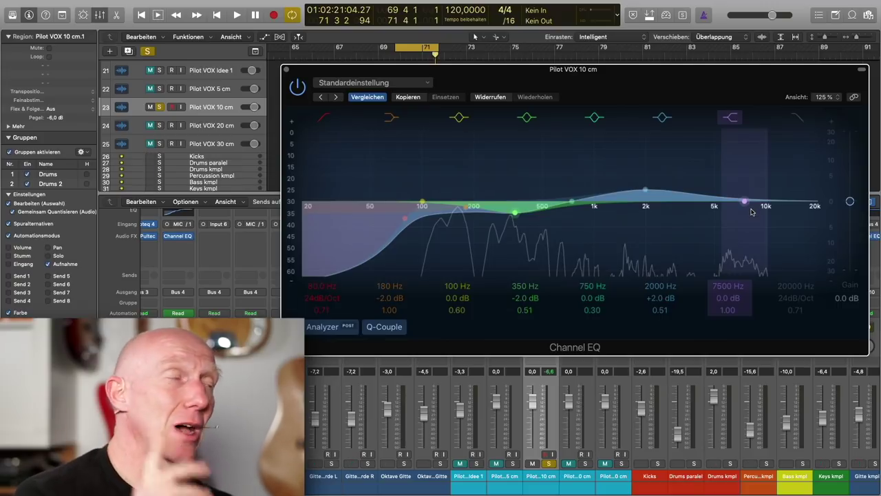
# Set the high shelf band to 10000 Hz, audition it at +8.5 dB, reset its gain to 0 dB and close the Channel EQ.
pyautogui.doubleClick(727, 286)
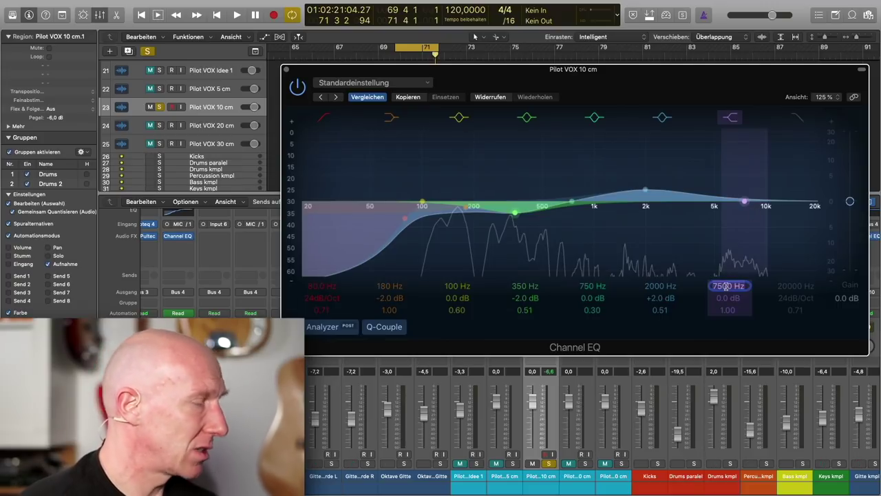
pyautogui.write('10000')
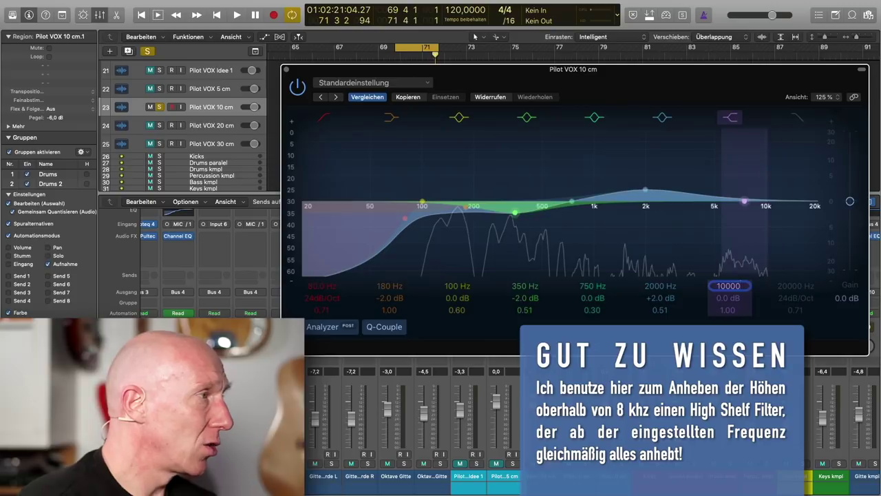
pyautogui.press('Return')
pyautogui.moveTo(715, 297); pyautogui.dragTo(715, 263)
pyautogui.press('space')
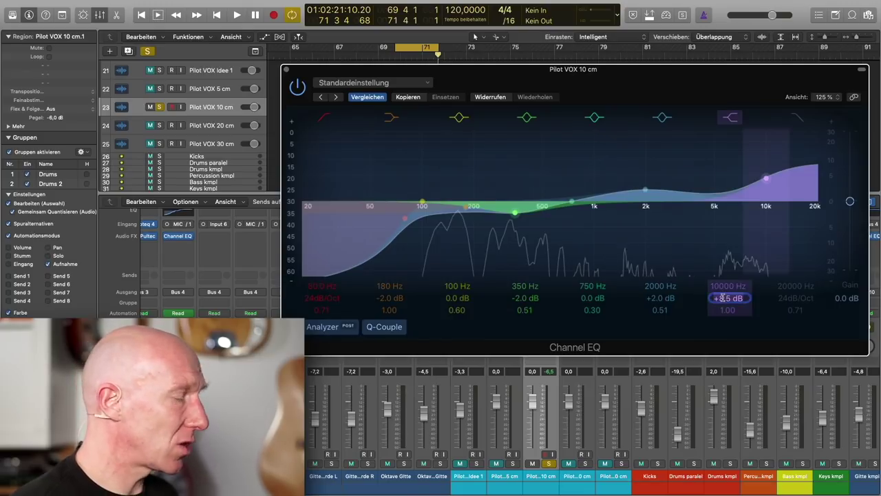
pyautogui.keyDown('alt'); pyautogui.click(725, 297); pyautogui.keyUp('alt')
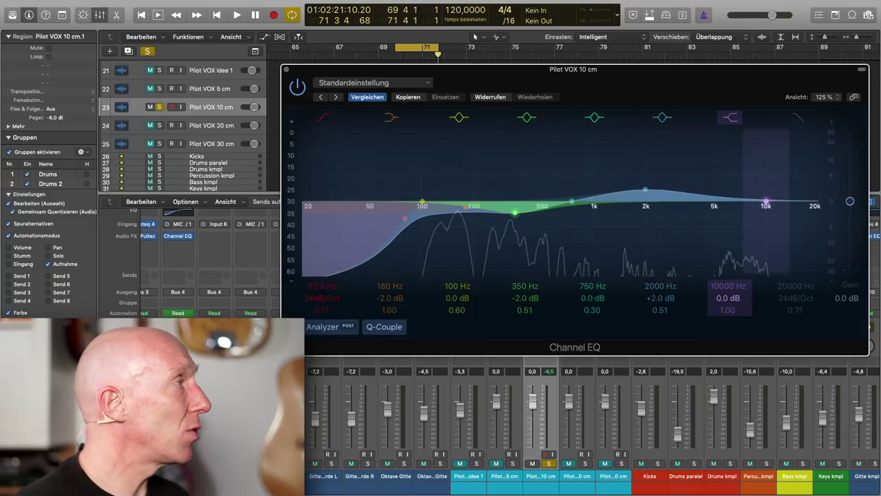
pyautogui.click(286, 69)
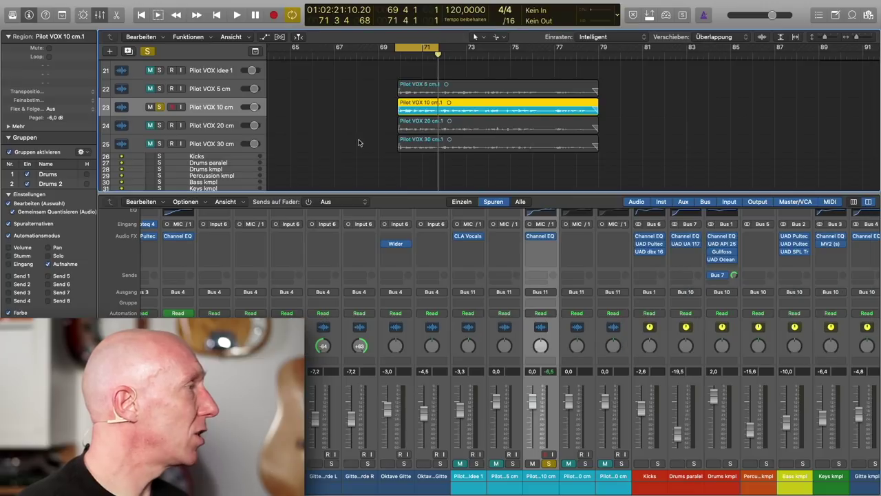
# Insert a Vintage Tube EQ below the Channel EQ on the Pilot VOX 10 cm channel and move its window into clear view.
pyautogui.click(542, 245)
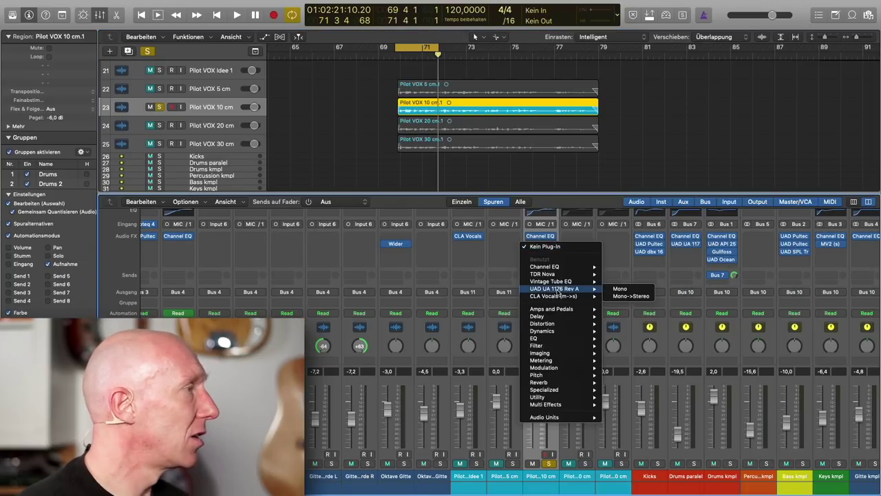
pyautogui.moveTo(561, 282)
pyautogui.click(617, 282)
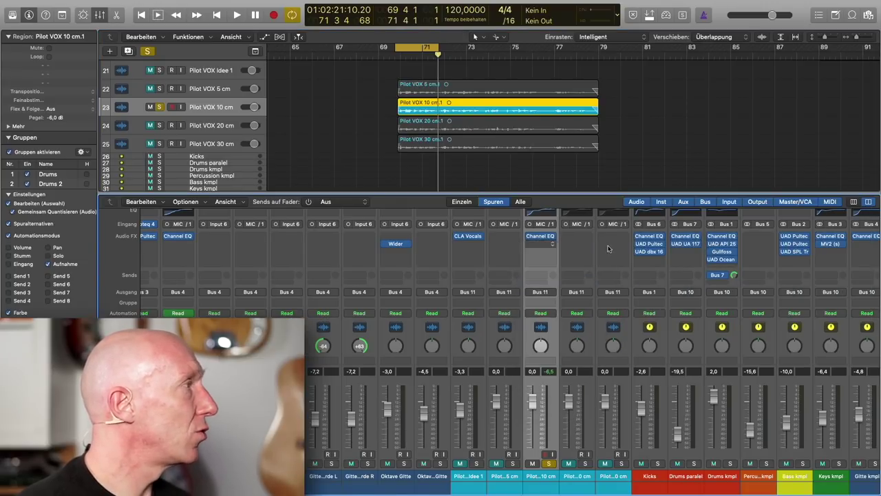
pyautogui.moveTo(309, 15); pyautogui.dragTo(656, 101)
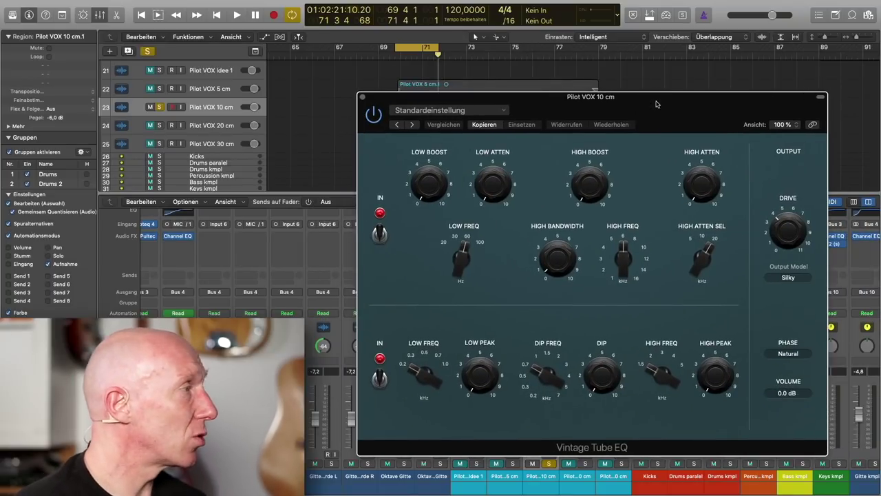
# Set the Vintage Tube EQ's High Bandwidth to 5 and its upper High Freq to 10 kHz.
pyautogui.click(559, 238)
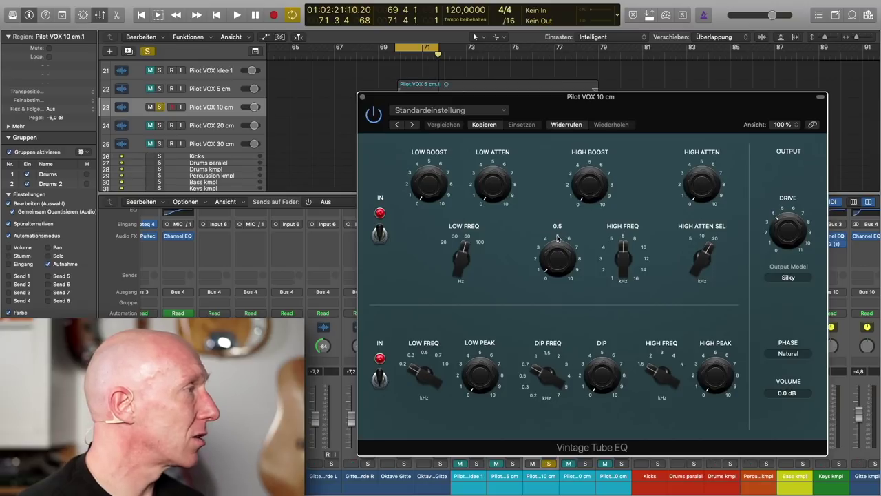
pyautogui.scroll(5, 557, 238)
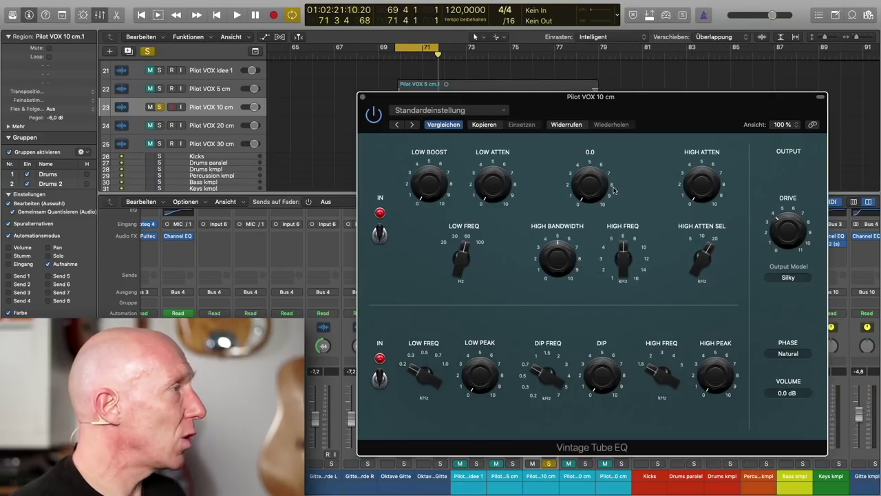
pyautogui.click(645, 248)
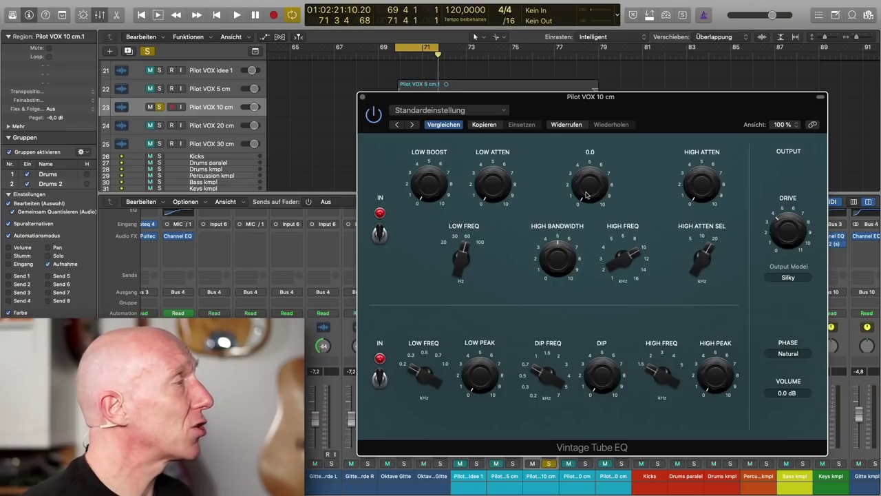
# Raise the High Boost to 7.3 while listening to the vocal loop.
pyautogui.press('space')
pyautogui.moveTo(588, 193); pyautogui.dragTo(581, 100)
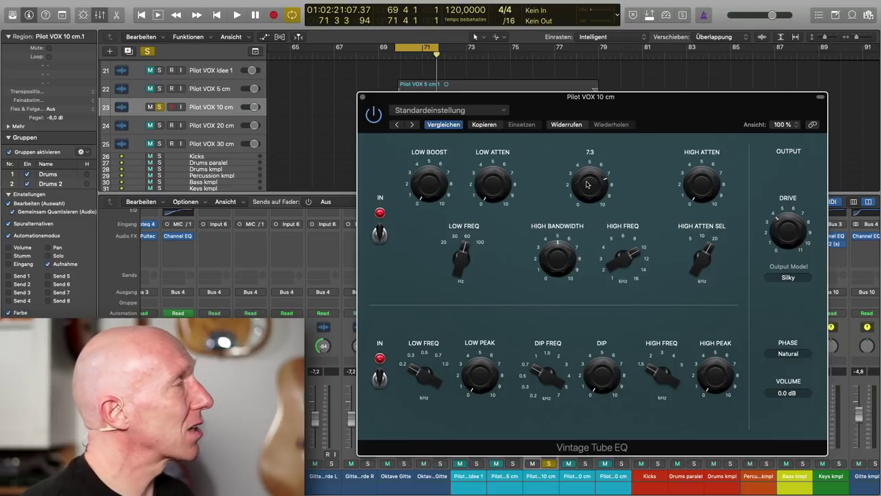
# Lower the High Boost to about 3 and compare the upper EQ section on and off during playback before closing the Vintage Tube EQ.
pyautogui.press('space')
pyautogui.moveTo(586, 185)
pyautogui.mouseDown()
pyautogui.moveTo(593, 236)
pyautogui.moveTo(592, 184)
pyautogui.mouseUp()
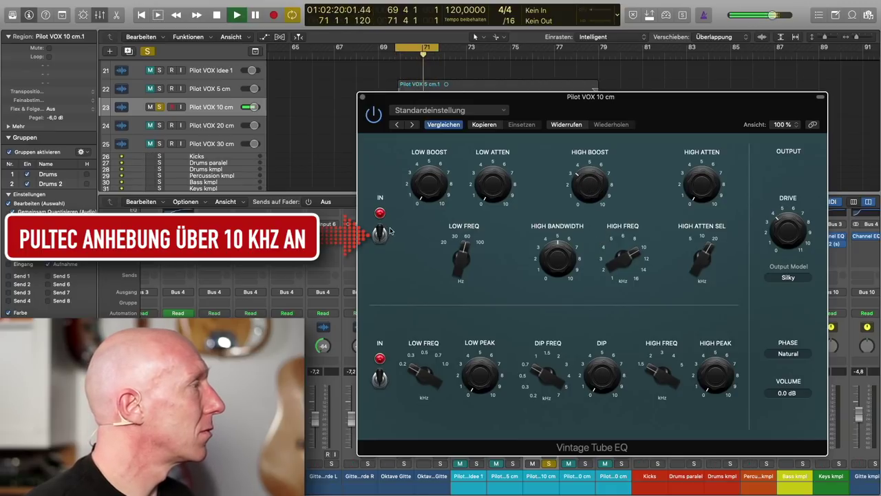
pyautogui.click(380, 235)
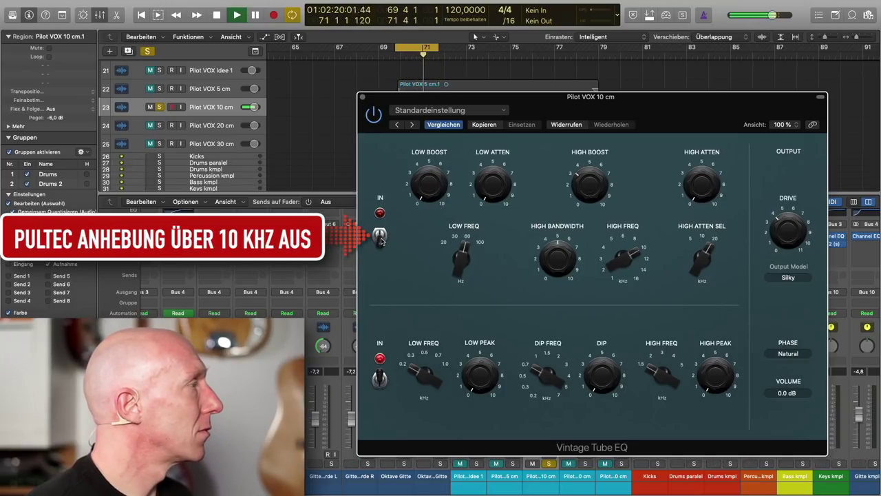
pyautogui.click(380, 235)
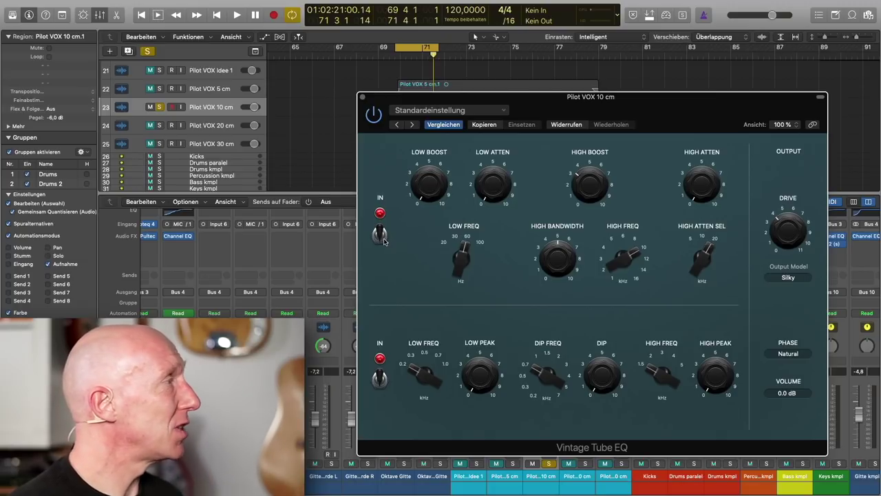
pyautogui.click(365, 99)
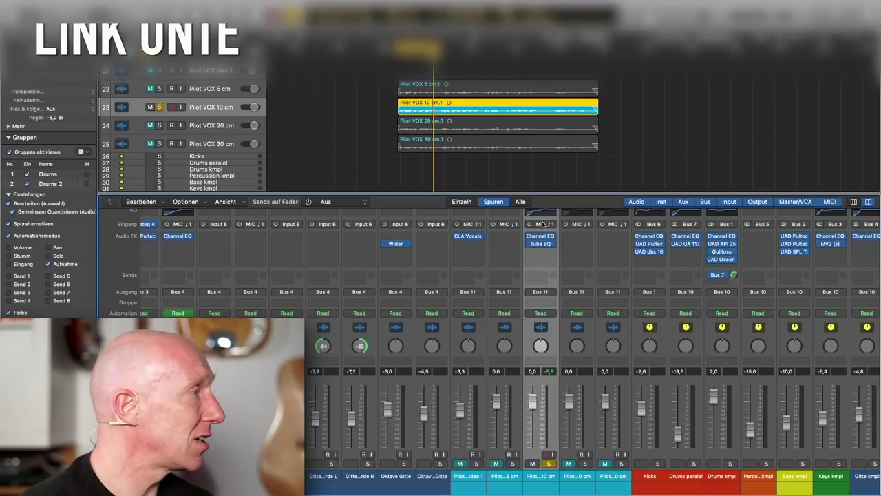
# Insert a mono TDR Nova below the Tube EQ on the Pilot VOX 10 cm channel and move its window into clear view.
pyautogui.click(555, 255)
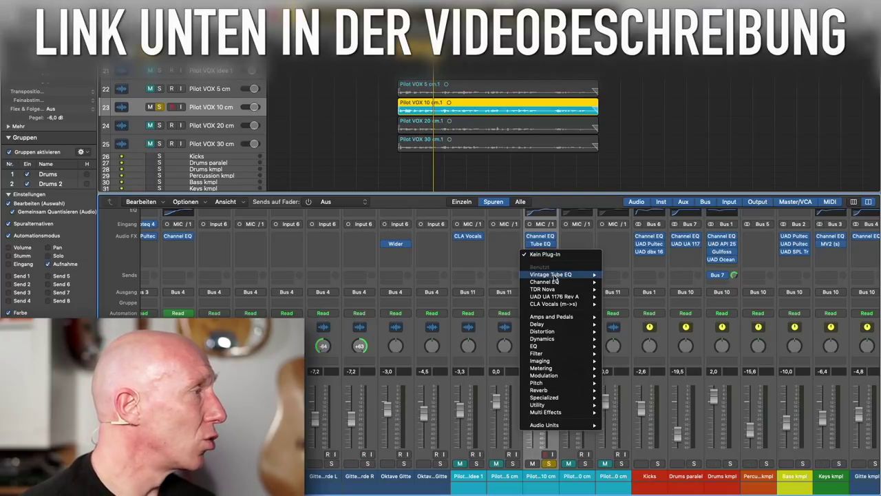
pyautogui.moveTo(554, 290)
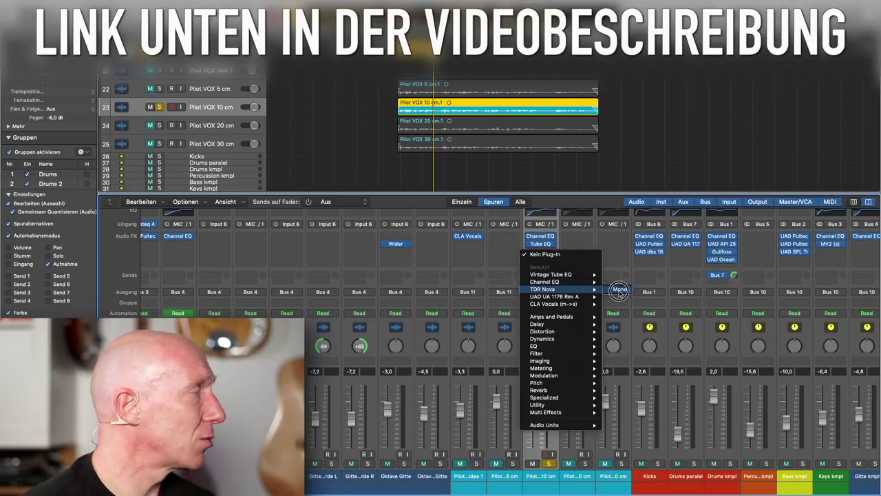
pyautogui.click(617, 291)
pyautogui.moveTo(292, 19); pyautogui.dragTo(709, 95)
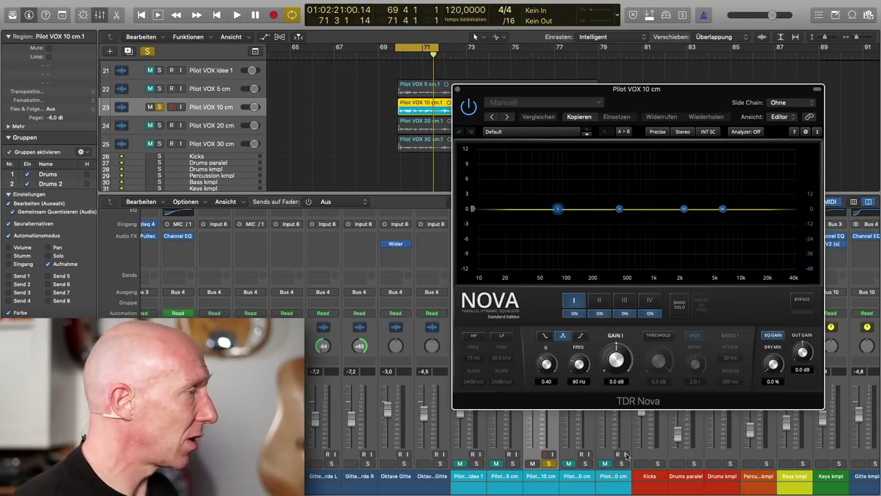
# Make TDR Nova's band I a low shelf at 200 Hz with 0 dB gain.
pyautogui.click(544, 336)
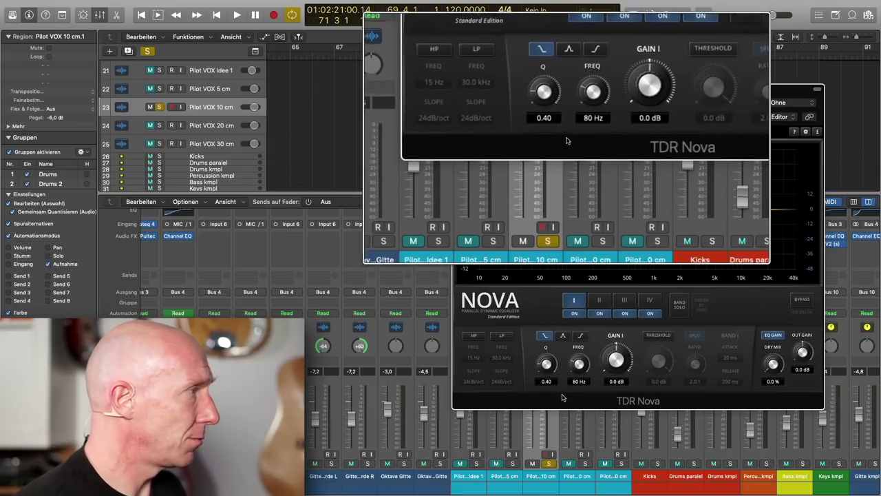
pyautogui.click(579, 381)
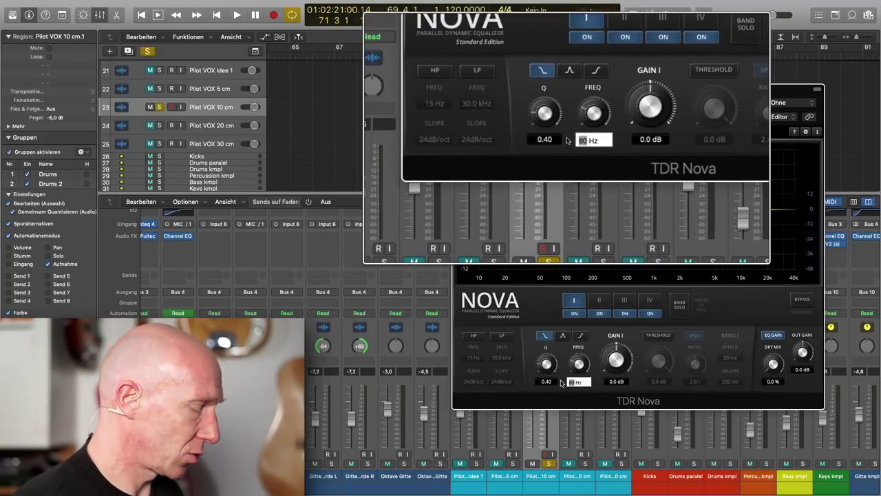
pyautogui.write('200')
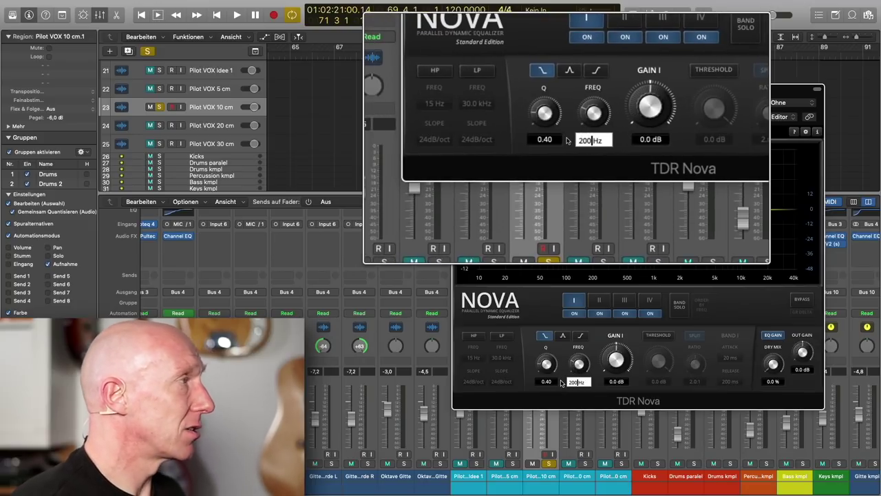
pyautogui.press('Return')
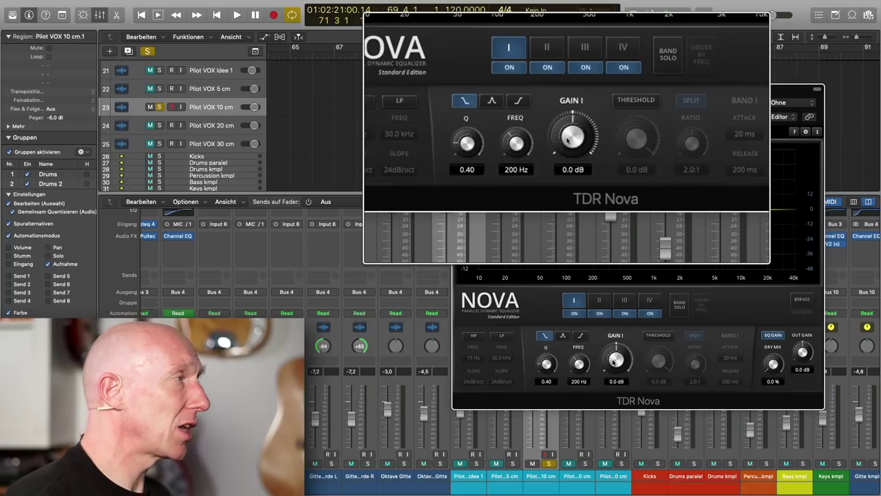
pyautogui.scroll(1, 614, 363)
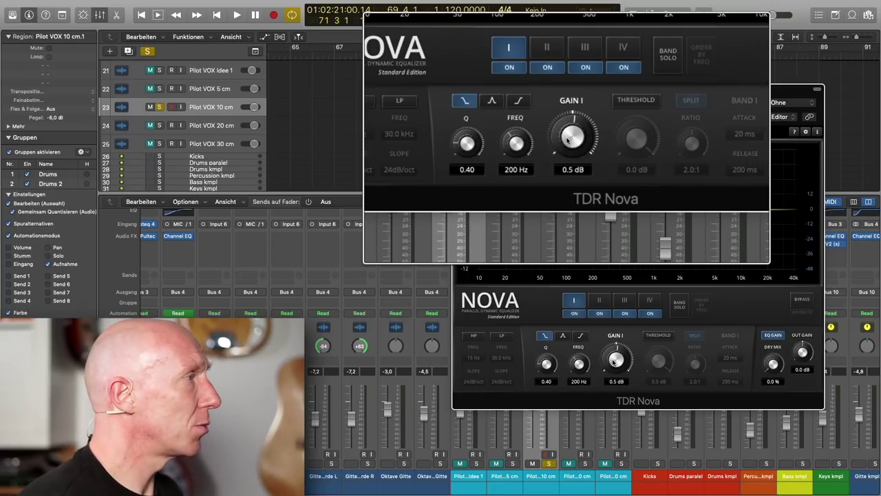
pyautogui.click(611, 381)
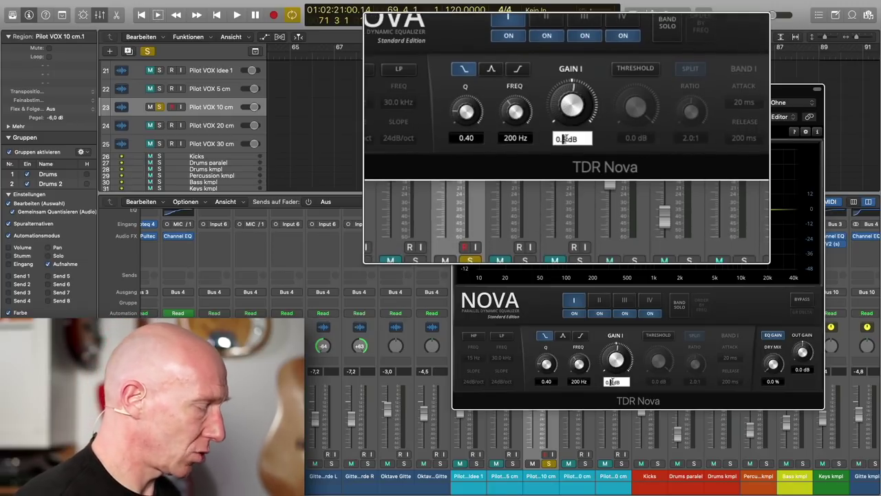
pyautogui.press('Return')
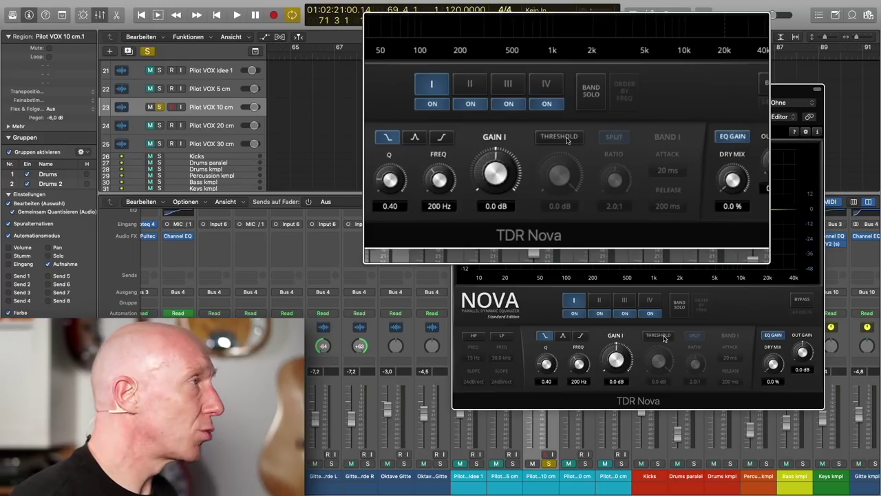
# Set the analyzer to In and enable band I's threshold, lowering it to -18.0 dB while listening to the vocal loop.
pyautogui.click(746, 132)
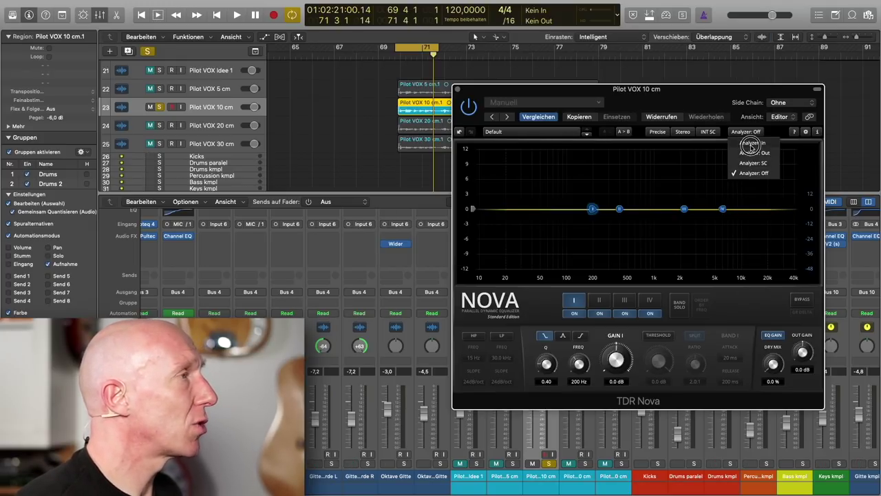
pyautogui.click(751, 144)
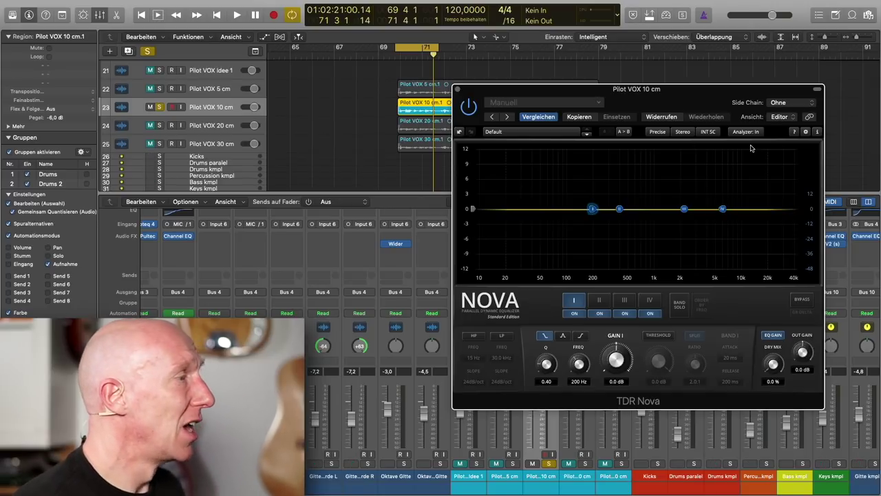
pyautogui.click(659, 336)
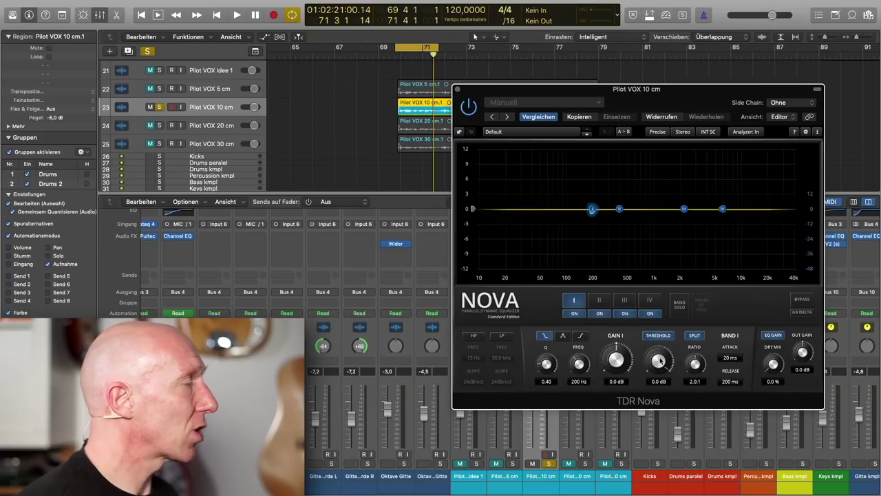
pyautogui.press('space')
pyautogui.moveTo(661, 361); pyautogui.dragTo(659, 365)
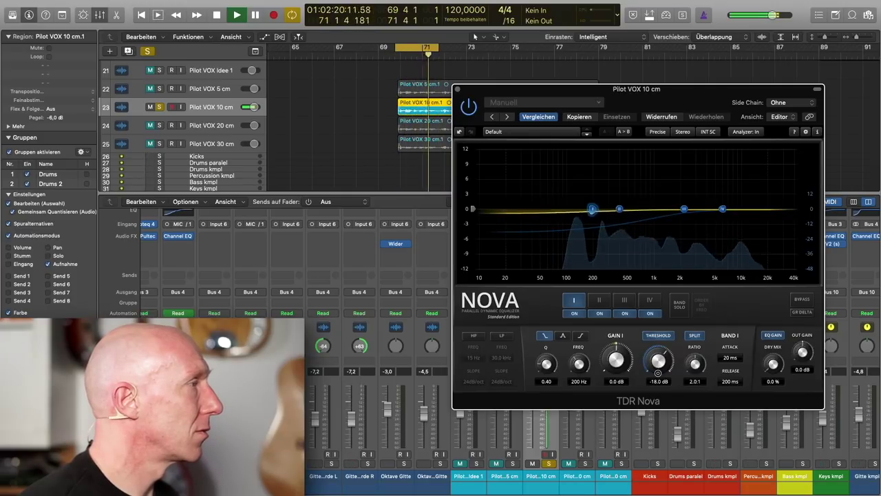
pyautogui.press('space')
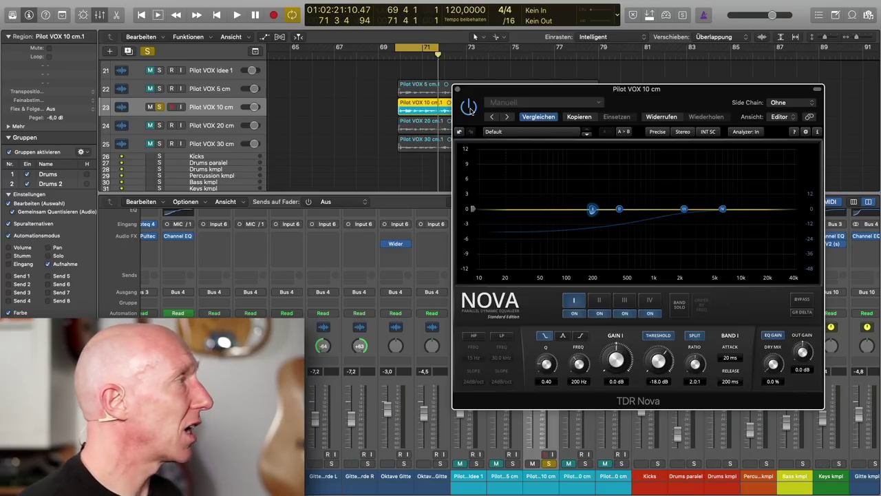
# Compare the vocal loop with TDR Nova bypassed and active to judge the dynamic low shelf.
pyautogui.press('space')
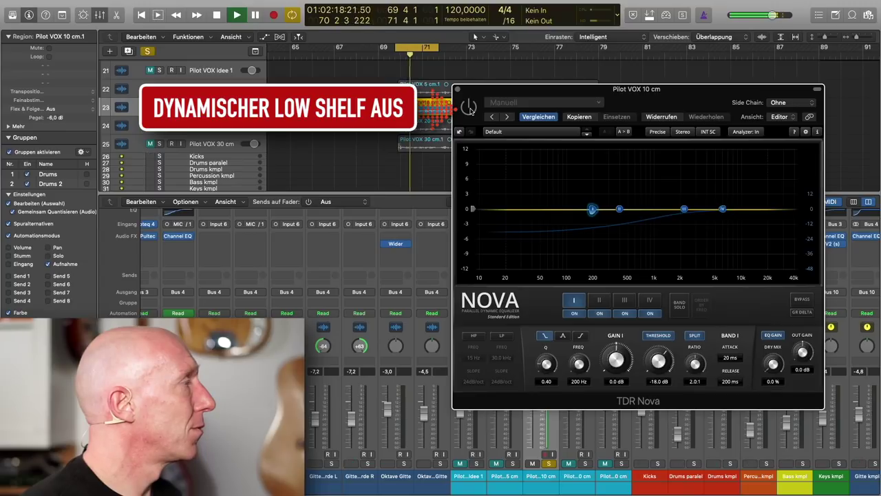
pyautogui.click(468, 107)
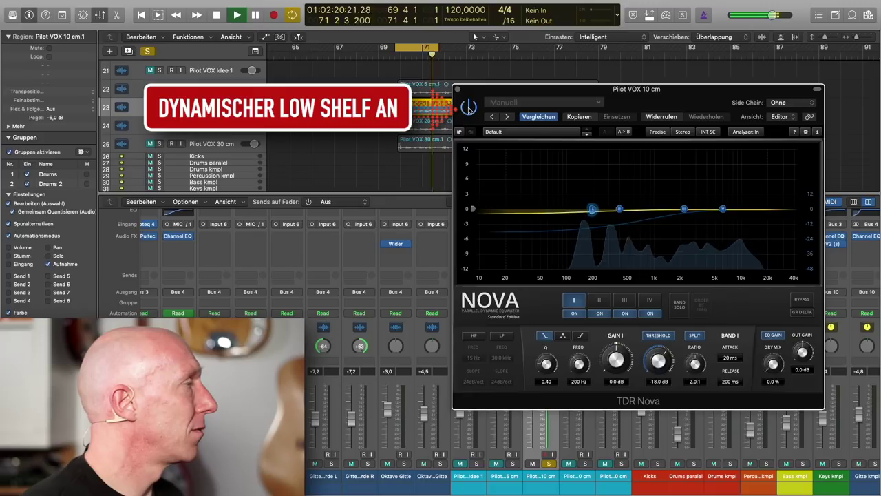
pyautogui.click(468, 107)
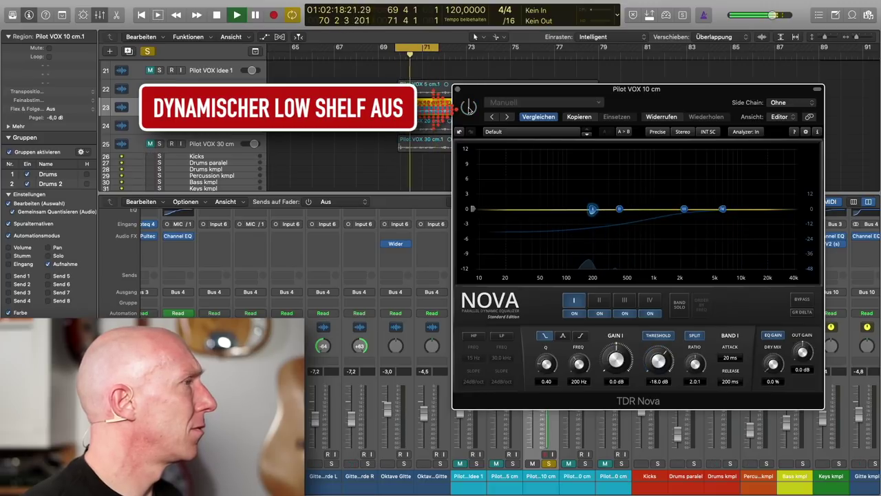
pyautogui.click(468, 107)
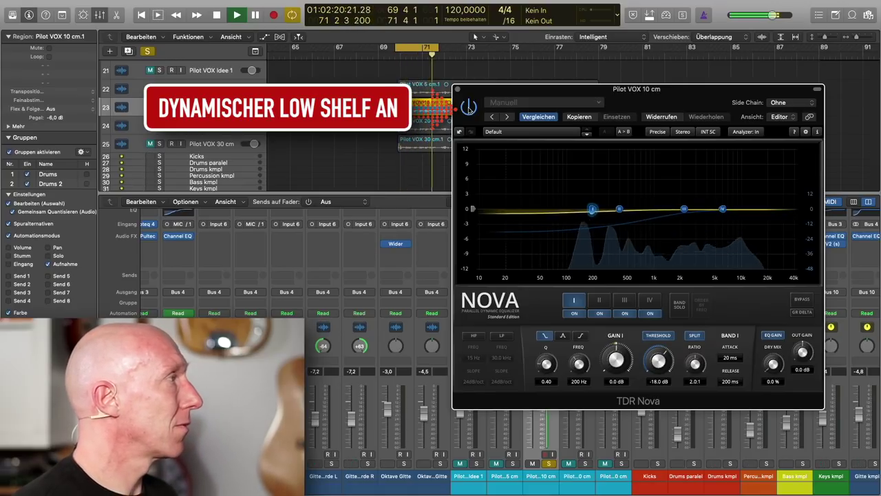
pyautogui.press('space')
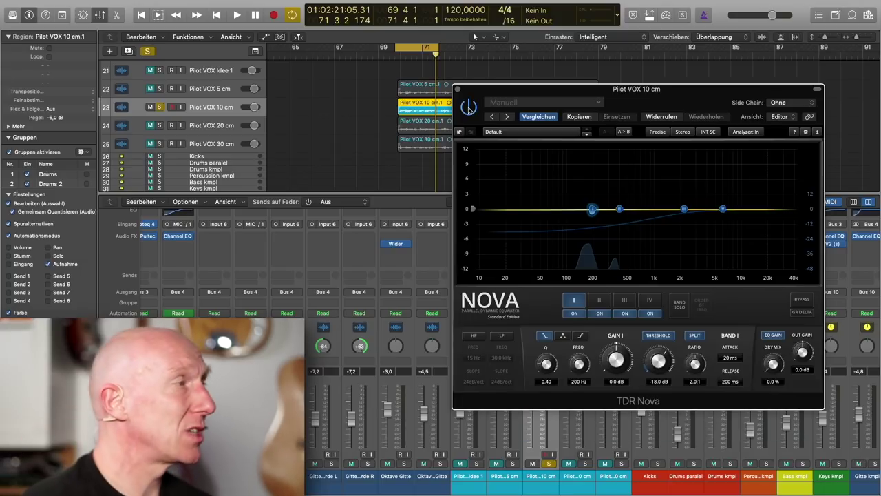
# Set TDR Nova's high shelf band IV to 7.0 kHz and enable its threshold.
pyautogui.click(650, 302)
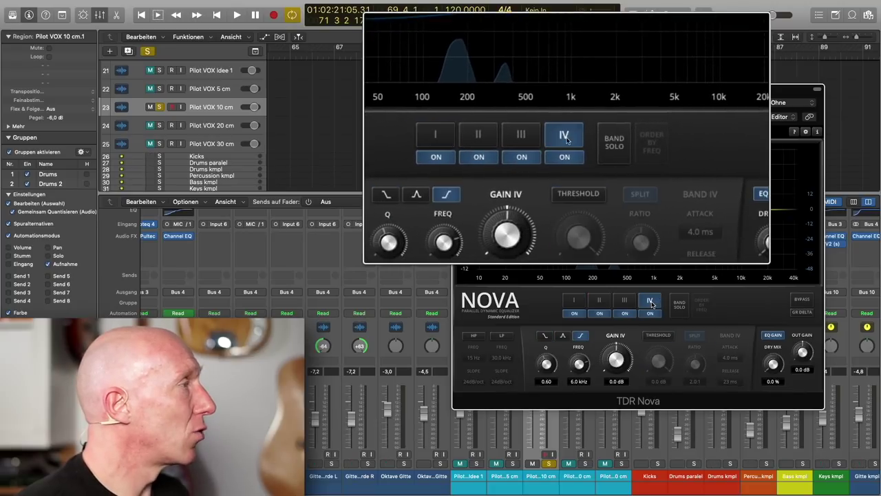
pyautogui.click(581, 382)
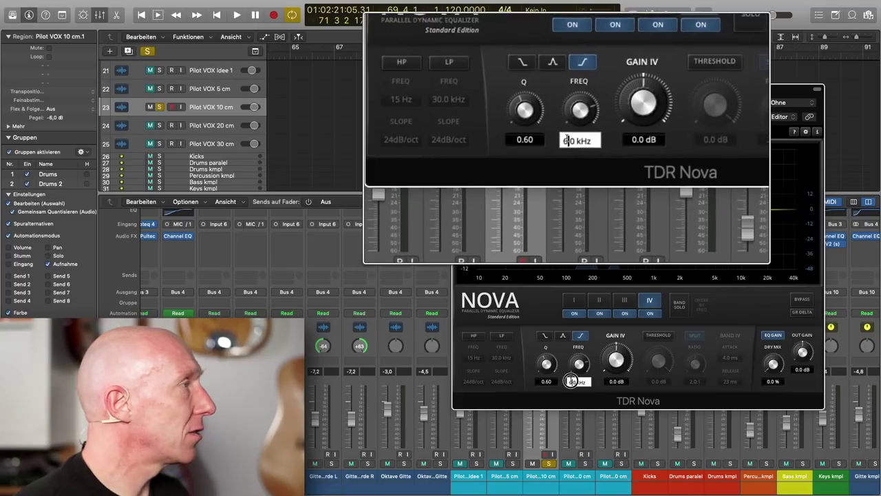
pyautogui.write('7')
pyautogui.press('Return')
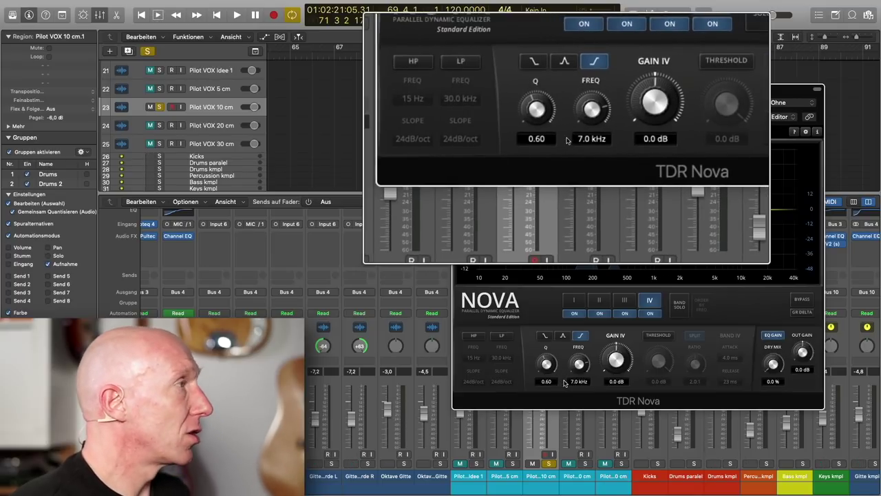
pyautogui.click(658, 336)
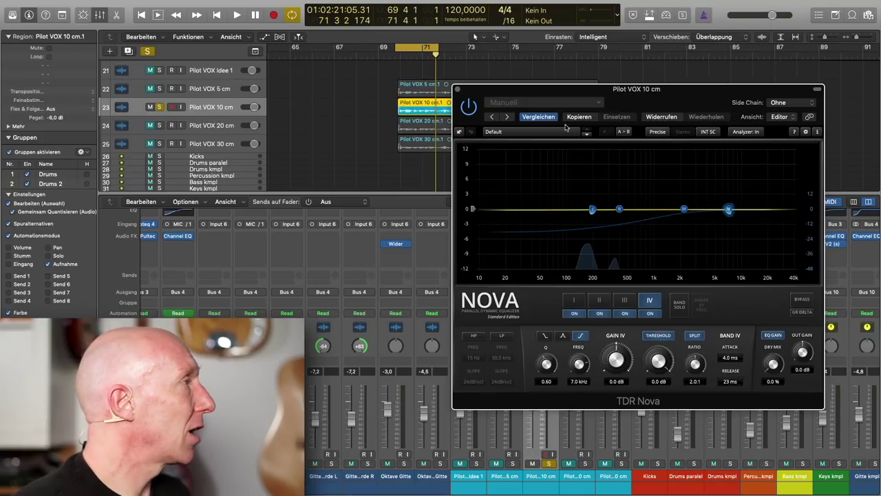
# Move the TDR Nova window clear of the ruler and shift the cycle range to 71 4 1 through 73 4 1, checking it in playback.
pyautogui.moveTo(529, 98); pyautogui.dragTo(499, 134)
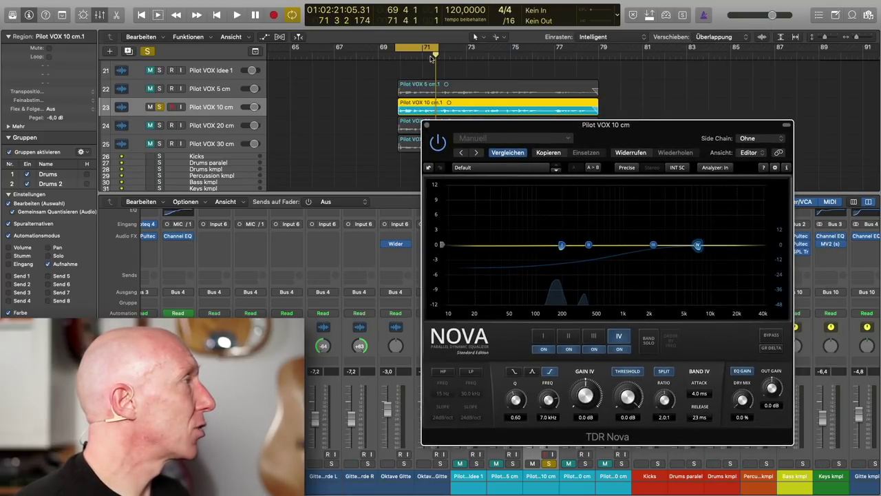
pyautogui.click(427, 49)
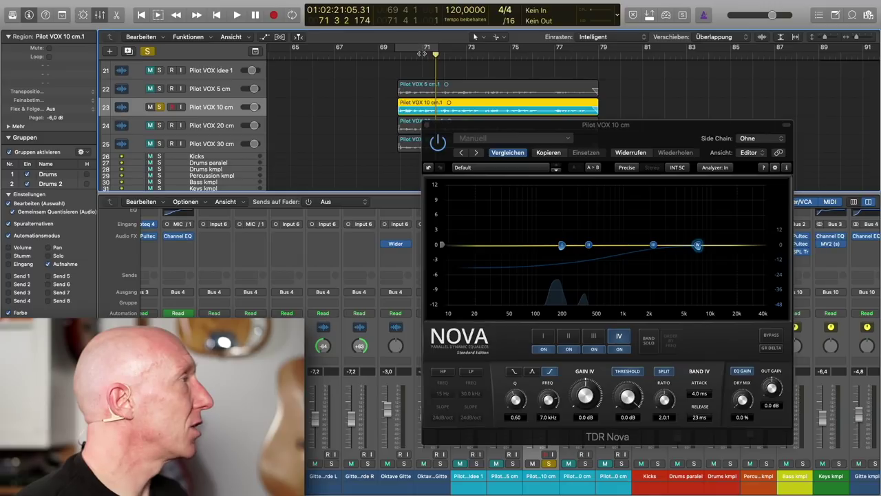
pyautogui.press('space')
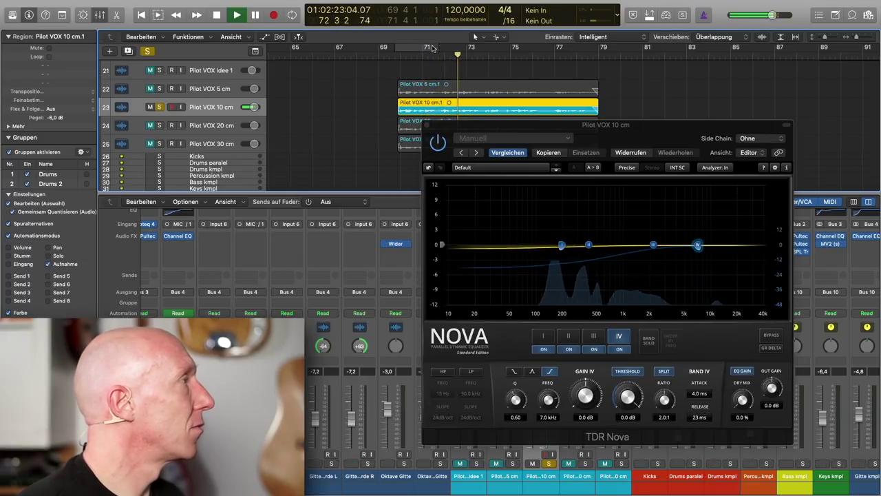
pyautogui.moveTo(432, 47); pyautogui.dragTo(458, 49)
pyautogui.press('space')
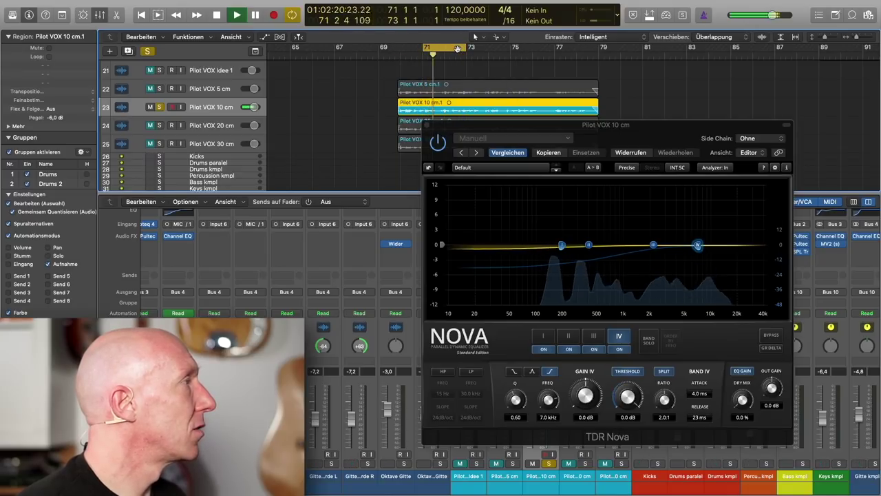
pyautogui.press('space')
pyautogui.moveTo(438, 50); pyautogui.dragTo(453, 49)
pyautogui.press('space')
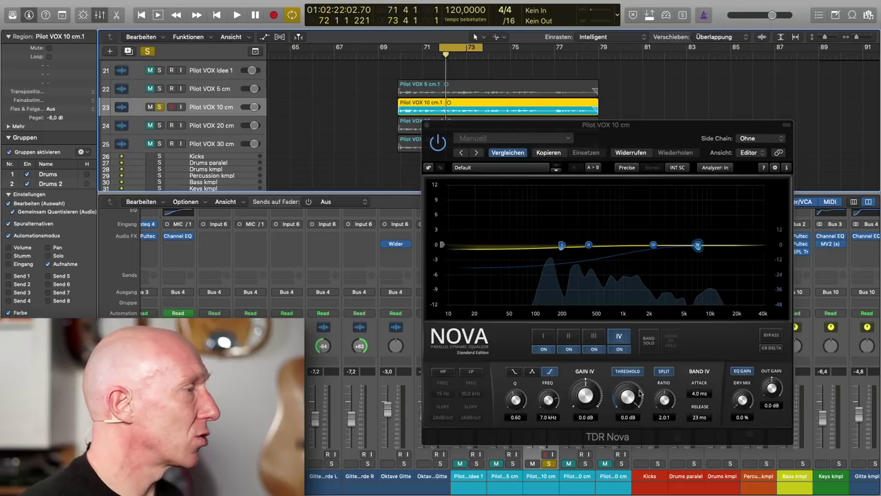
# Lower TDR Nova's band IV threshold to -16.8 dB while listening to the vocal loop.
pyautogui.moveTo(640, 392); pyautogui.dragTo(645, 490)
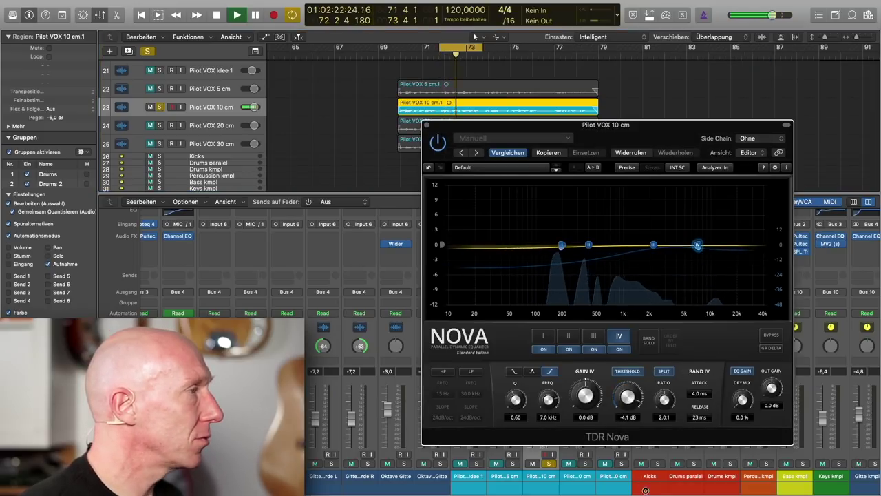
pyautogui.moveTo(628, 398); pyautogui.dragTo(633, 458)
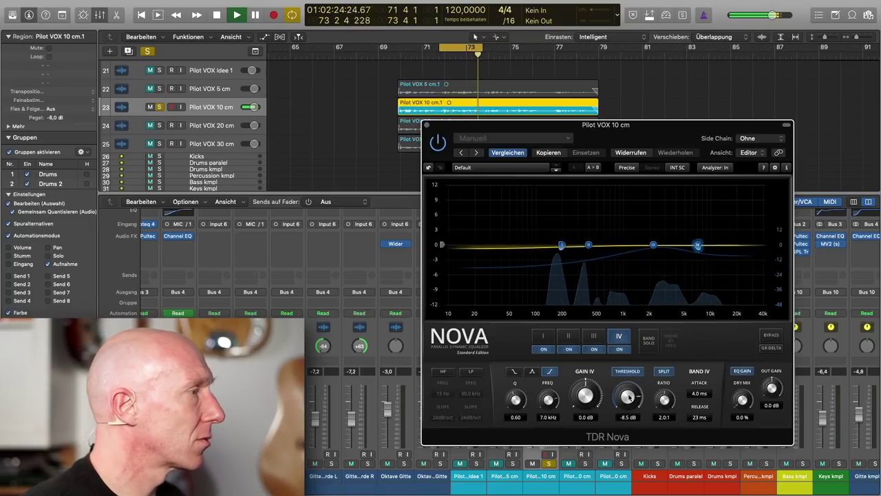
pyautogui.moveTo(629, 417); pyautogui.dragTo(640, 464)
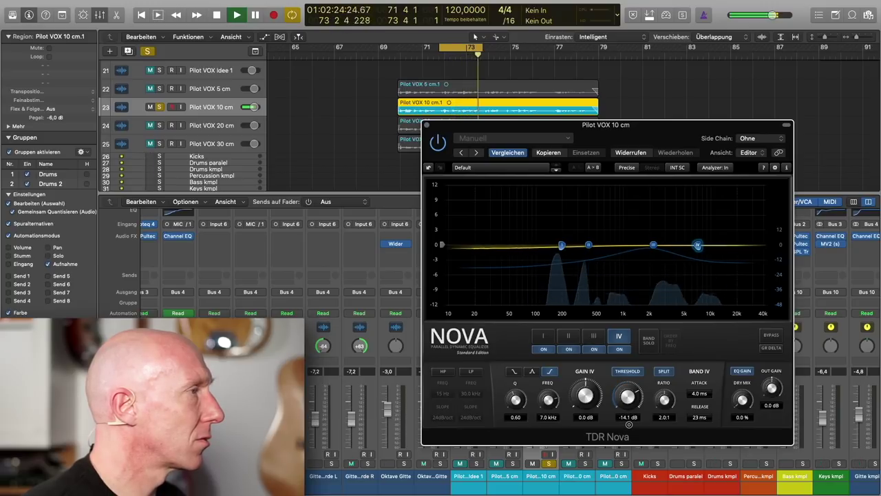
pyautogui.moveTo(628, 429); pyautogui.dragTo(632, 444)
pyautogui.moveTo(625, 398); pyautogui.dragTo(627, 405)
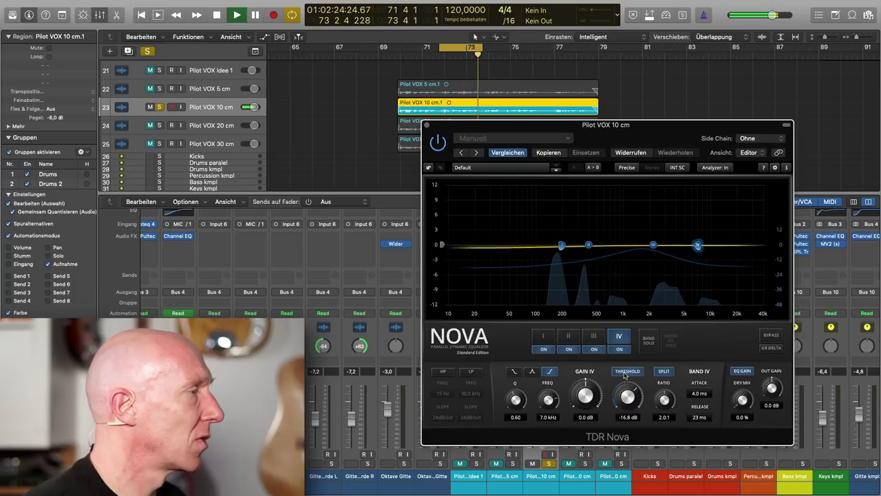
pyautogui.press('space')
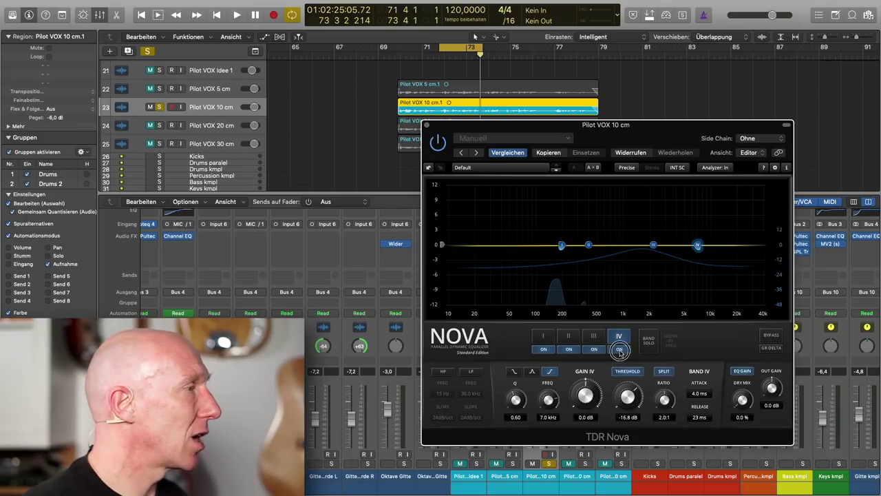
# Compare the vocal loop with TDR Nova's band IV switched off and on to judge the dynamic high shelf.
pyautogui.click(620, 350)
pyautogui.press('space')
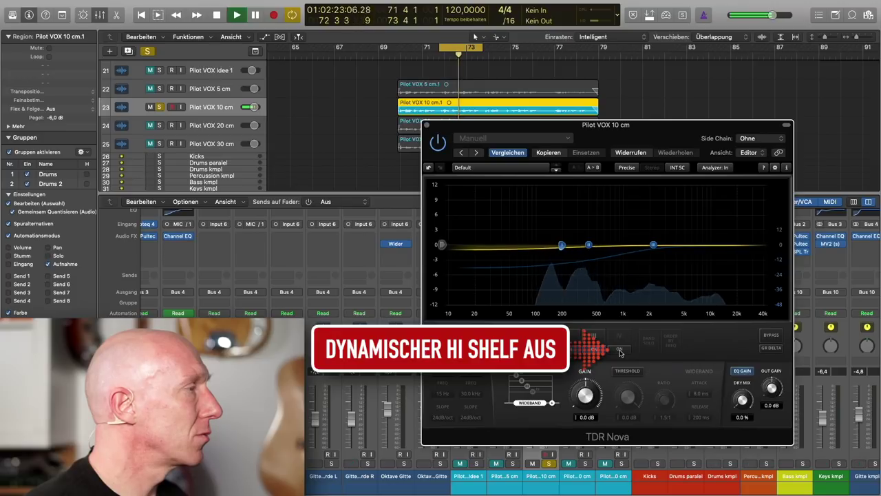
pyautogui.click(620, 350)
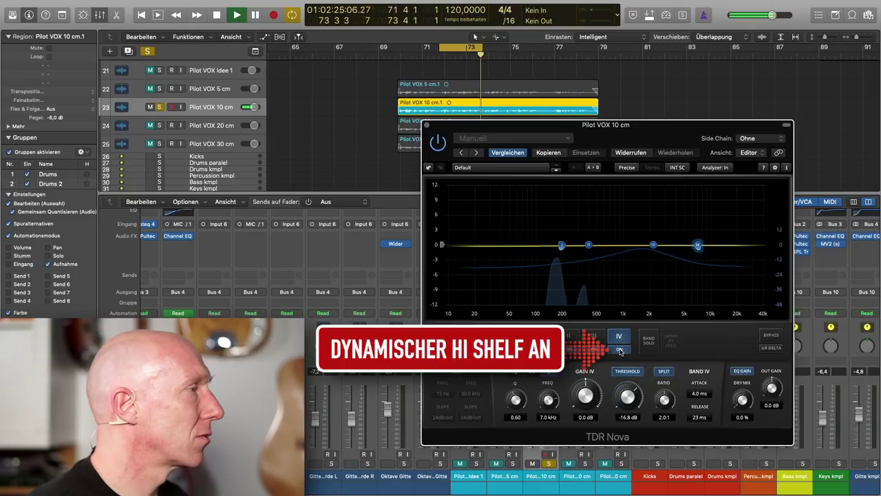
pyautogui.click(620, 350)
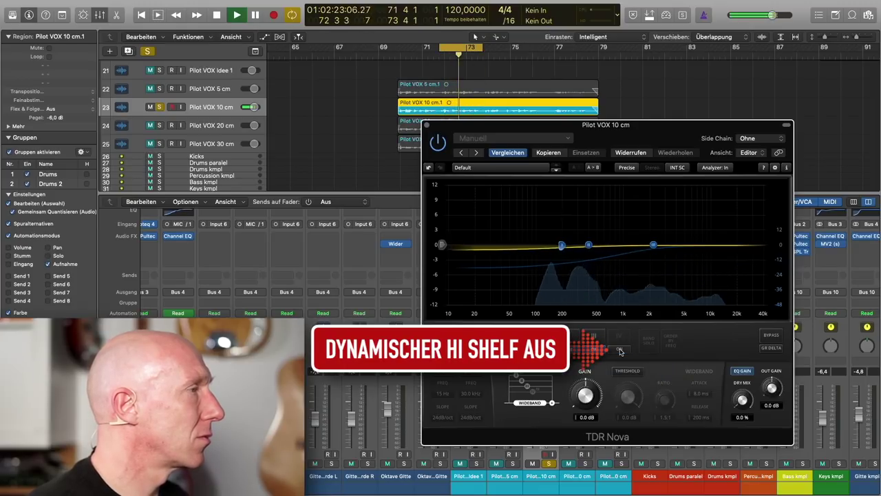
pyautogui.click(619, 350)
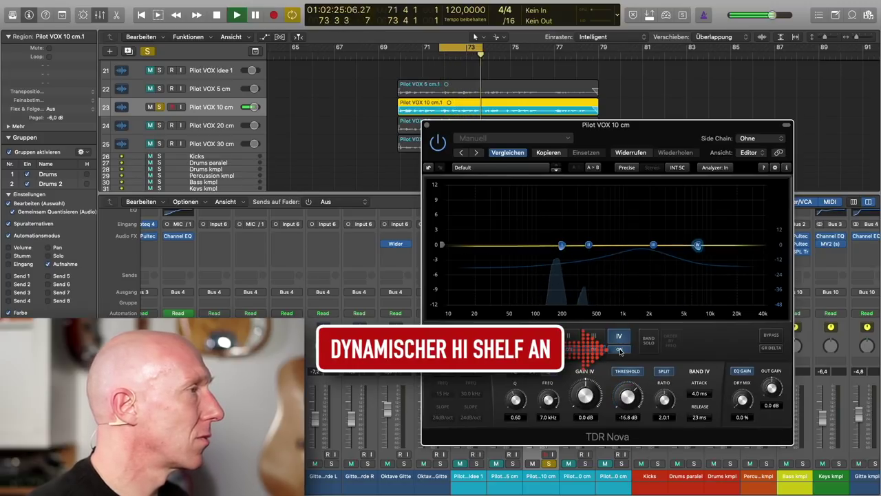
pyautogui.press('space')
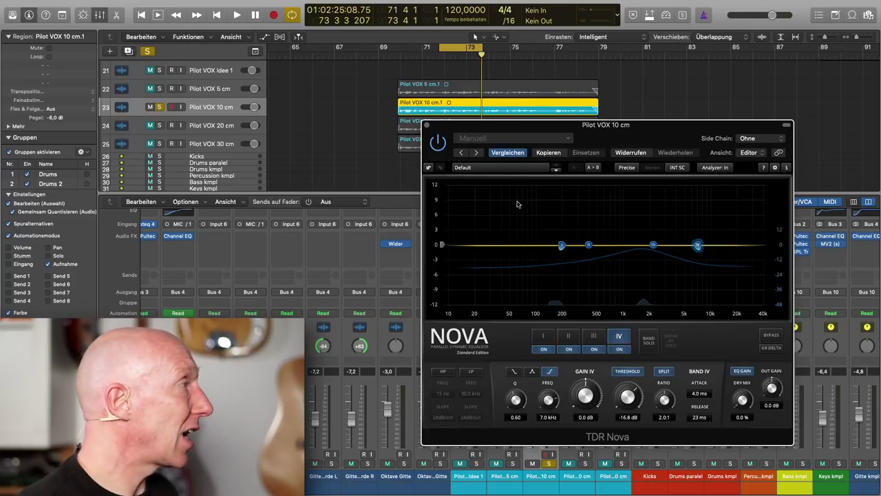
# Close TDR Nova and copy Channel EQ, Tube EQ and TDR Nova to the 5 cm, 20 cm and 30 cm vocal channels.
pyautogui.click(427, 125)
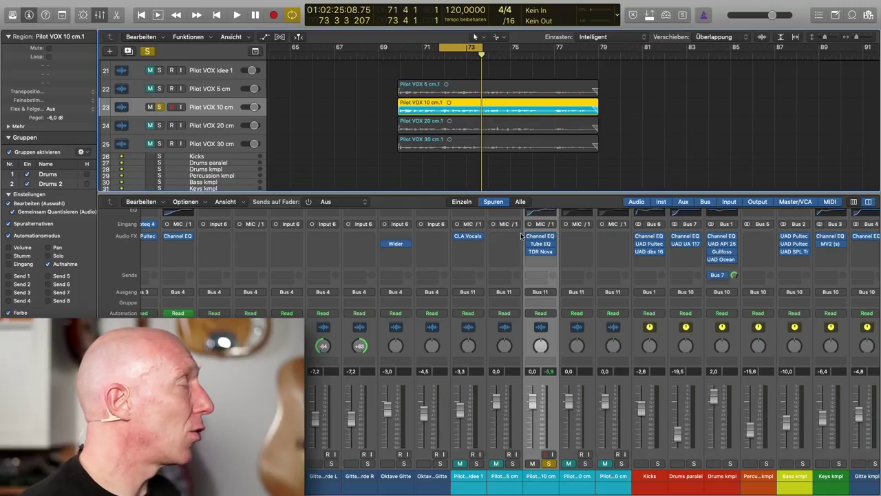
pyautogui.moveTo(545, 238); pyautogui.dragTo(613, 243)
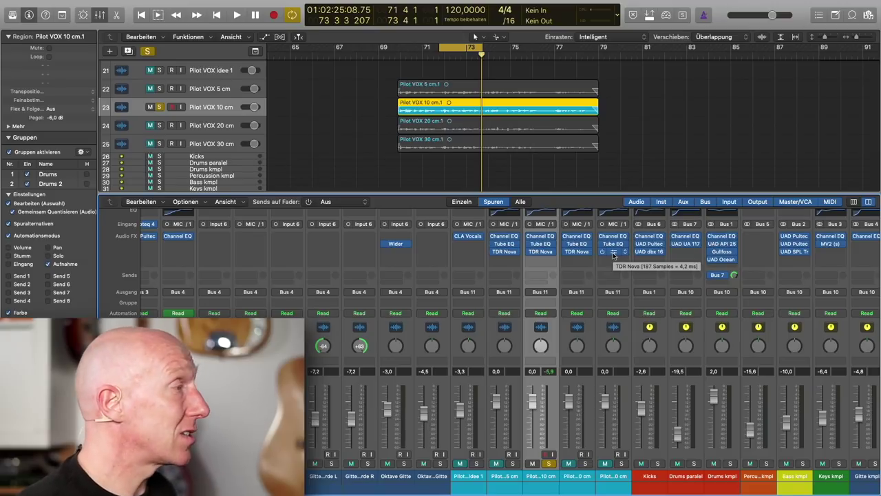
# Solo Pilot VOX 5 cm with its three EQs bypassed and loop playback over the cycle range 69 4 1 through 71 4 1.
pyautogui.press('Up')
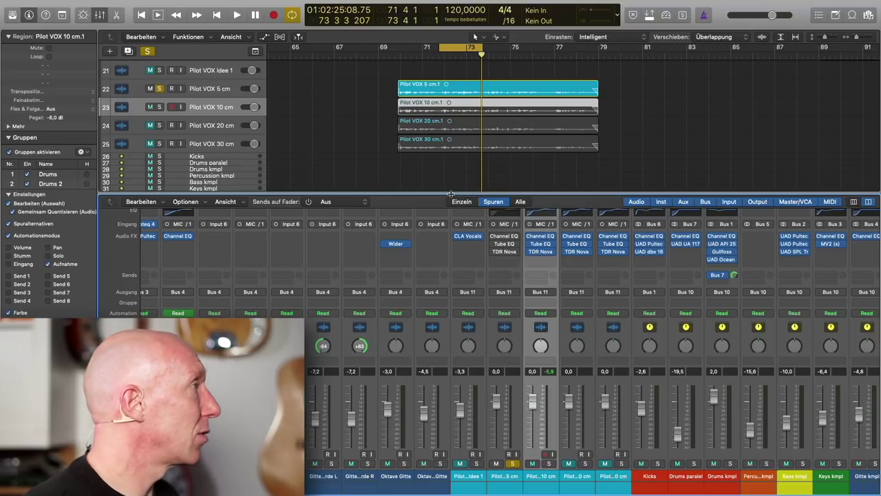
pyautogui.moveTo(457, 52); pyautogui.dragTo(413, 52)
pyautogui.press('space')
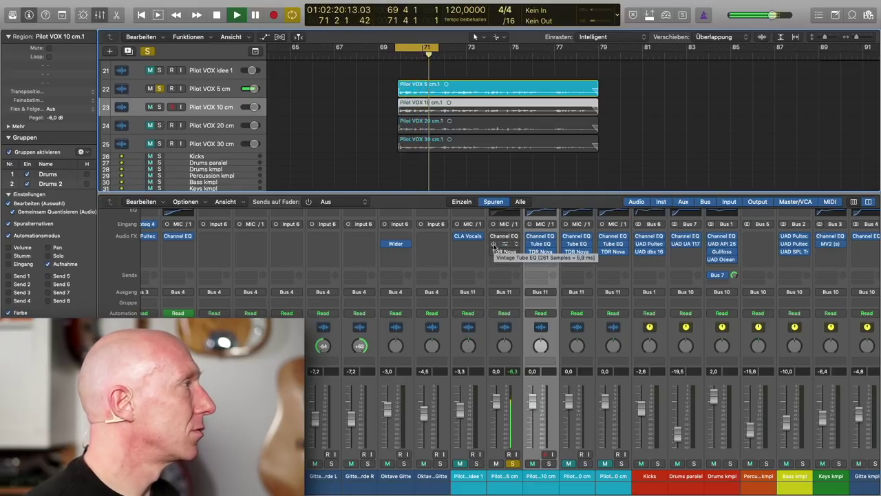
# Compare the Pilot VOX 5 cm loop with all three EQ plug-ins bypassed and active.
pyautogui.press('space')
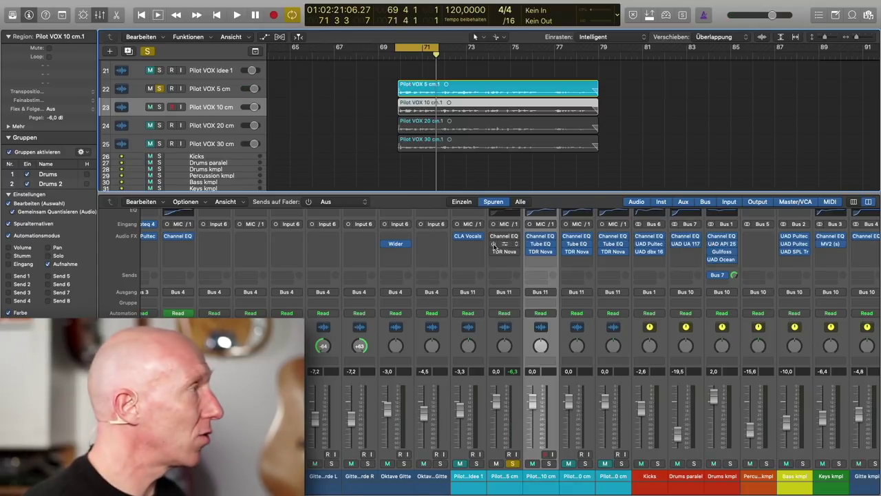
pyautogui.press('space')
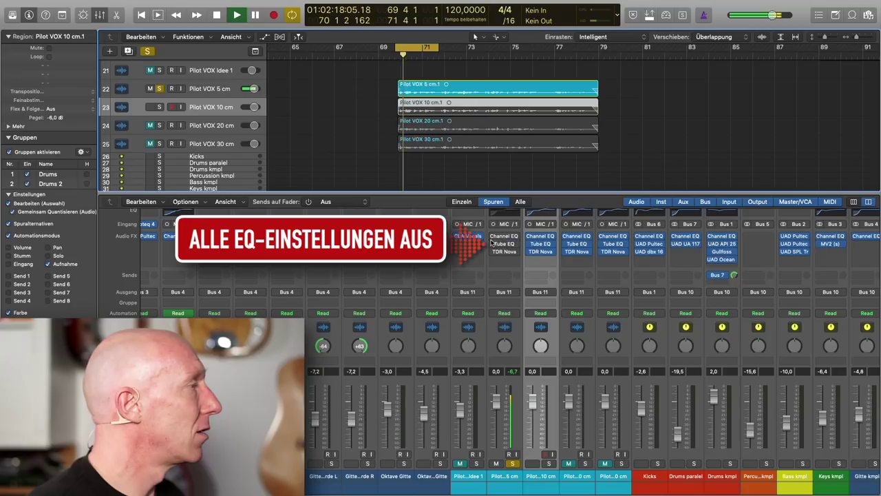
pyautogui.click(492, 237)
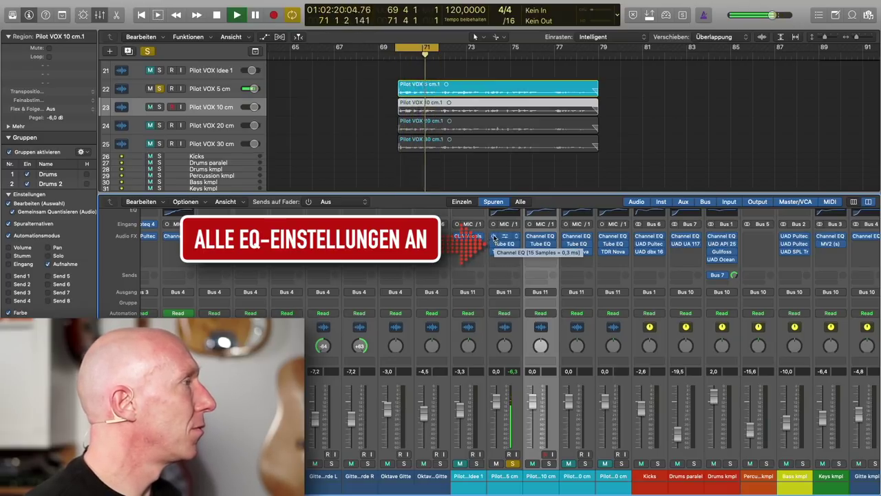
pyautogui.click(494, 237)
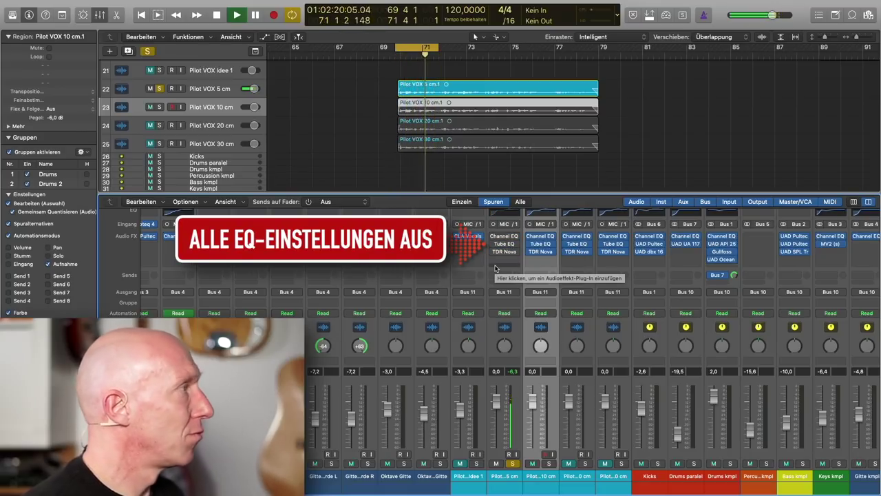
pyautogui.press('space')
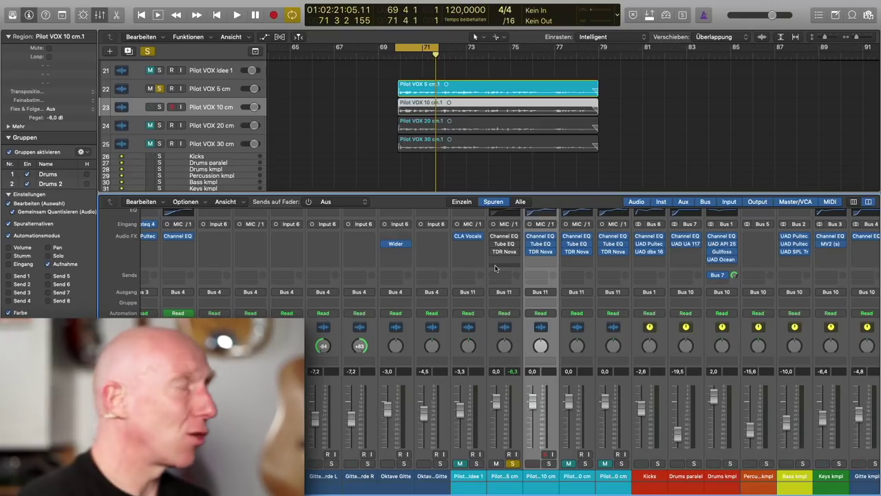
# Solo Pilot VOX 20 cm and compare its loop with all three EQ plug-ins bypassed and active.
pyautogui.click(586, 464)
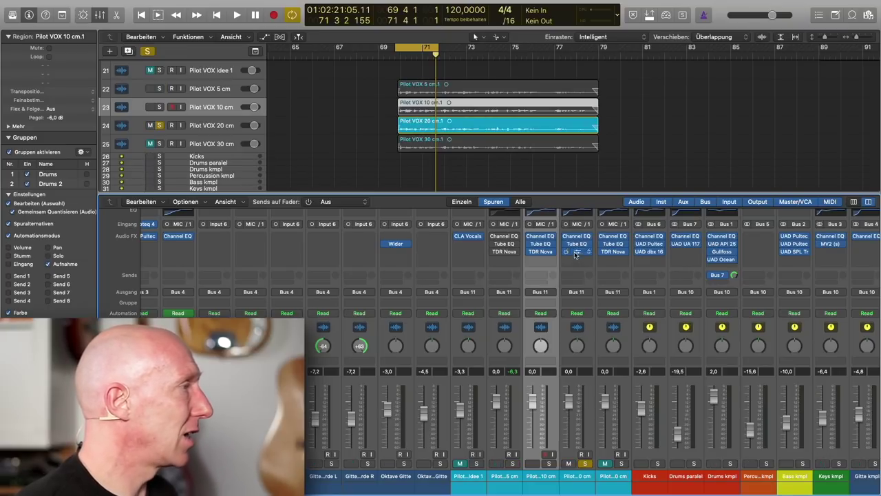
pyautogui.press('space')
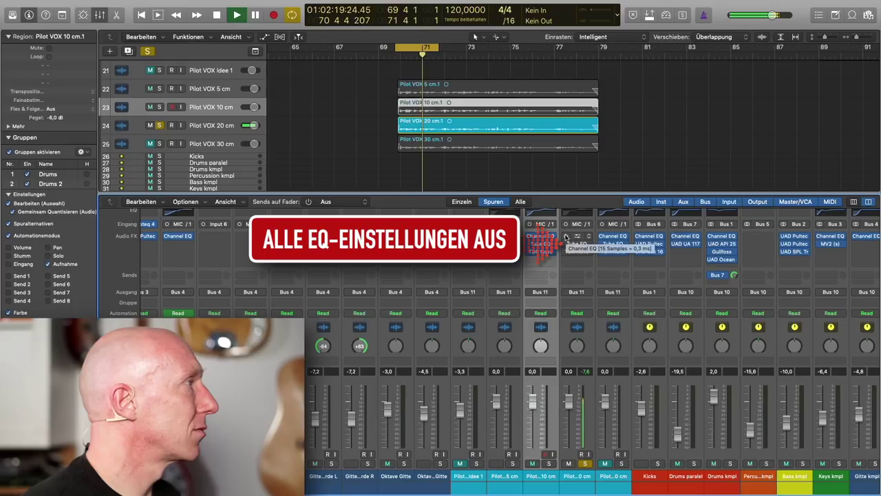
pyautogui.click(567, 238)
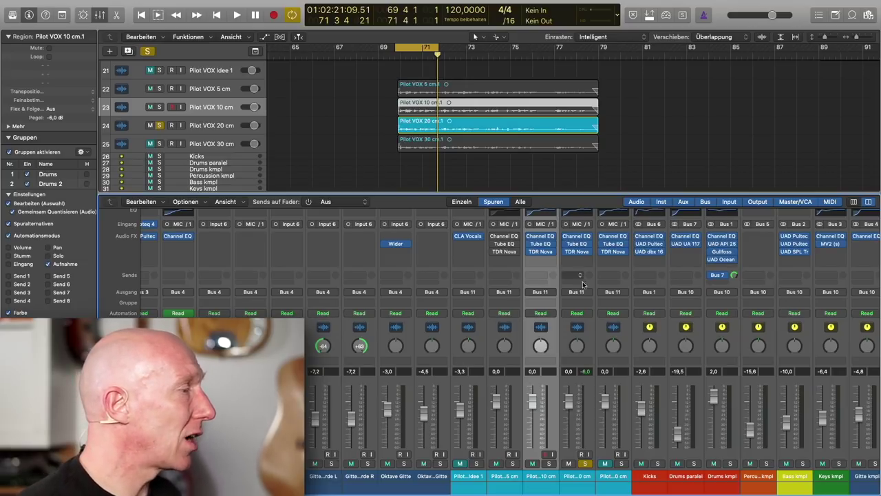
# Solo Pilot VOX 30 cm and compare its loop with all three EQ plug-ins bypassed and active.
pyautogui.keyDown('alt'); pyautogui.click(622, 463); pyautogui.keyUp('alt')
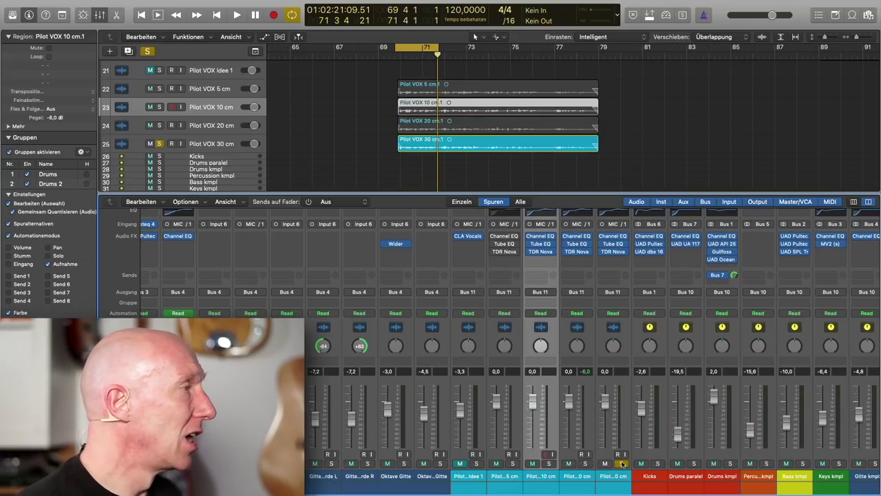
pyautogui.click(606, 242)
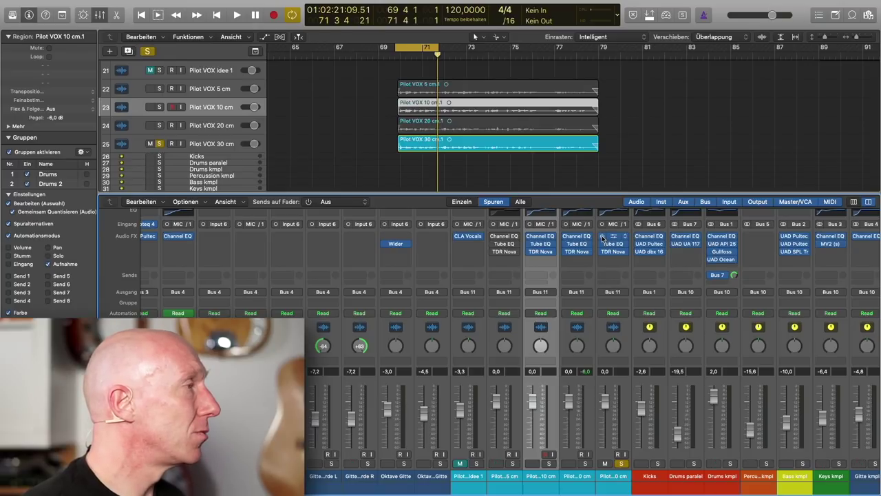
pyautogui.press('space')
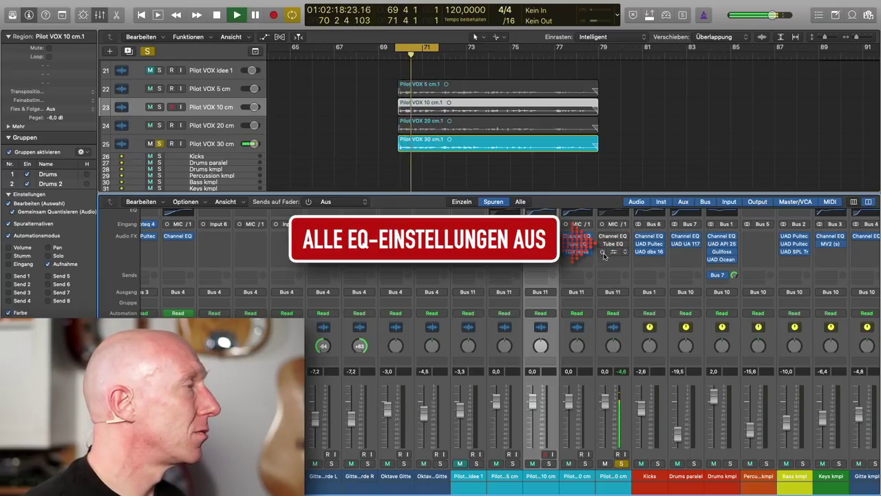
pyautogui.moveTo(604, 240)
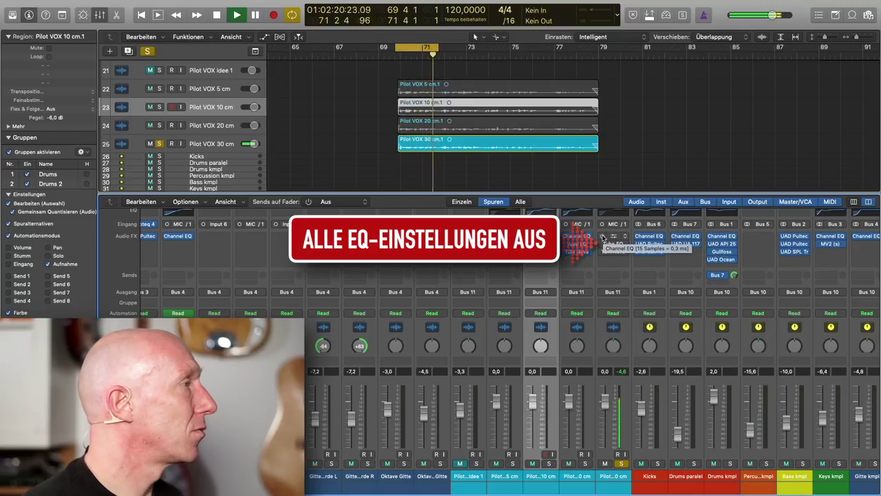
pyautogui.click(604, 237)
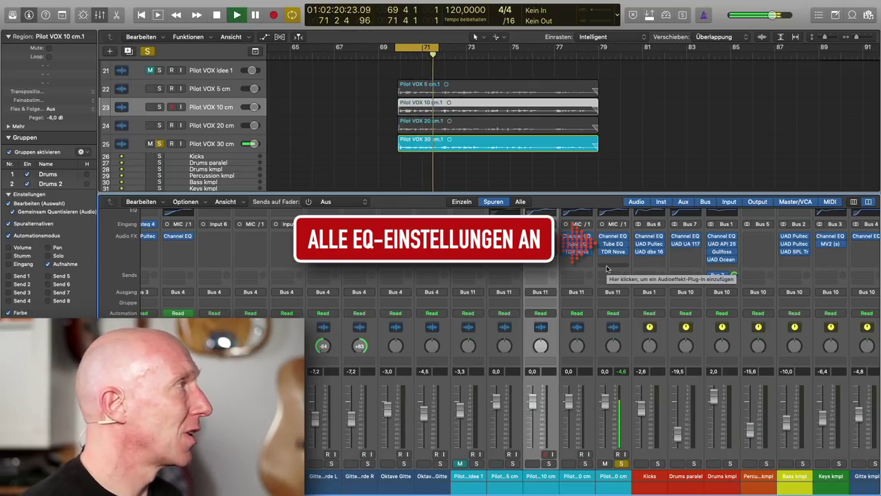
pyautogui.press('space')
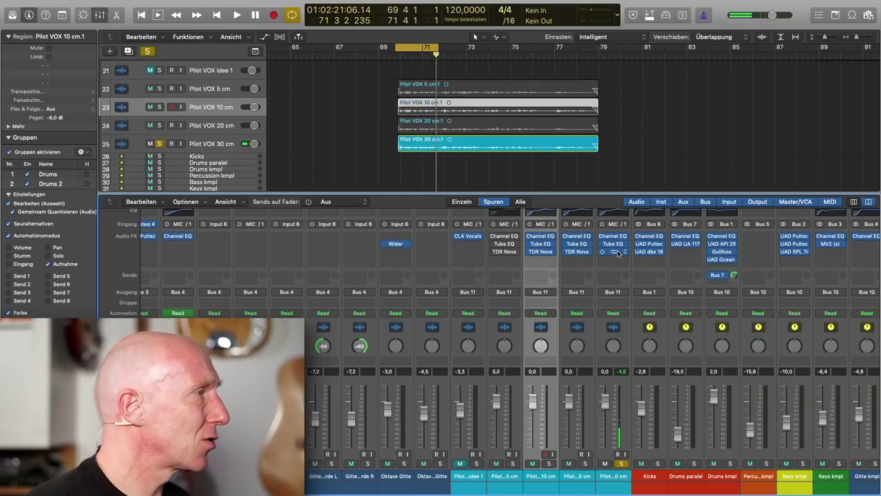
# Turn off band I in Pilot VOX 30 cm's TDR Nova and listen to the loop without the dynamic low shelf.
pyautogui.click(616, 254)
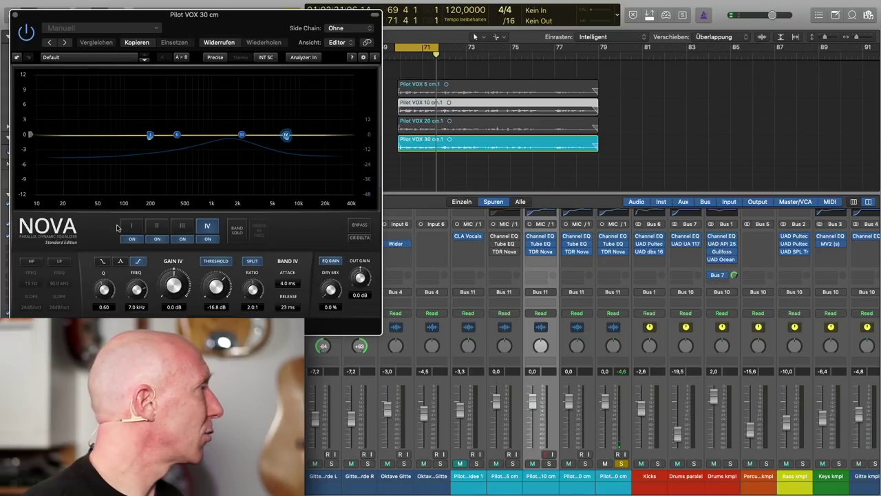
pyautogui.click(132, 240)
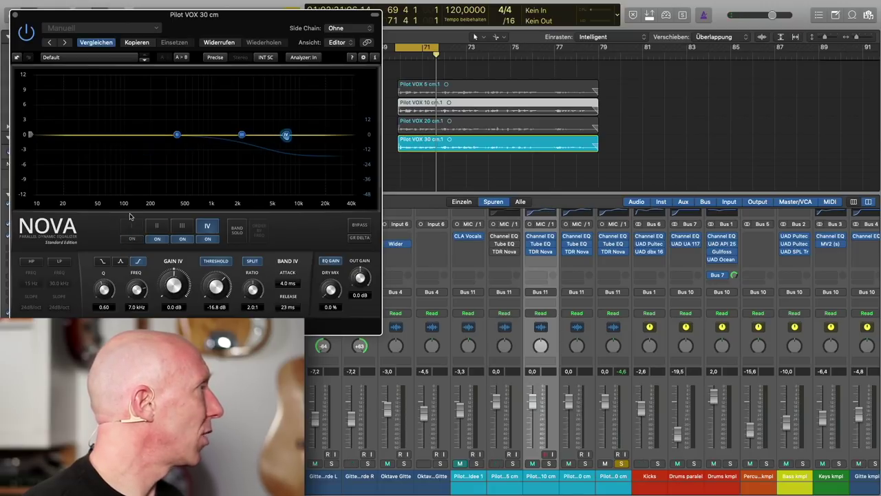
pyautogui.click(15, 14)
pyautogui.click(651, 237)
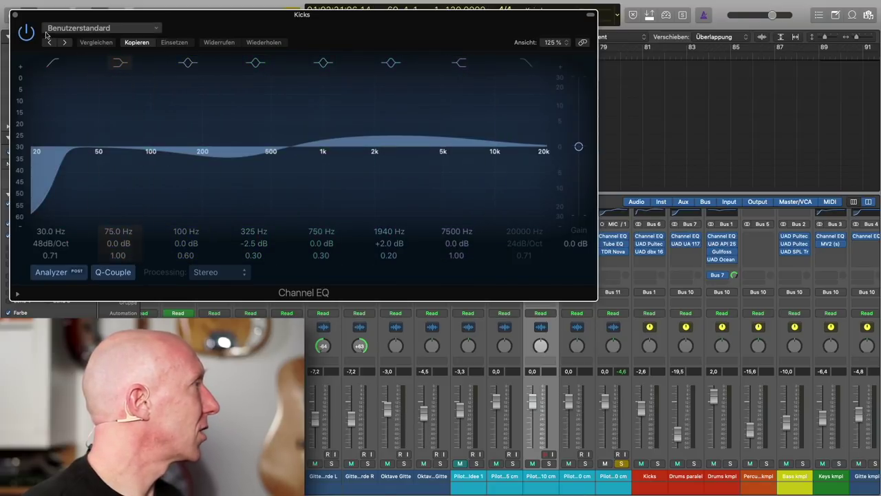
pyautogui.click(16, 14)
pyautogui.press('space')
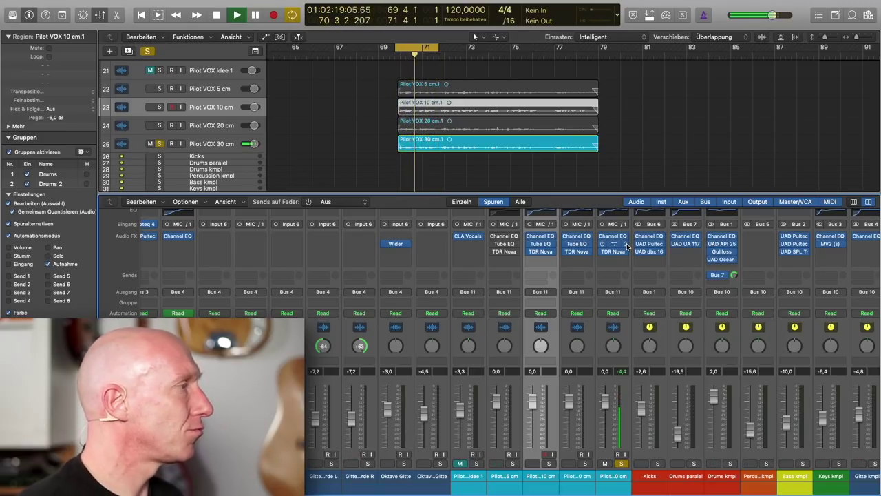
pyautogui.press('space')
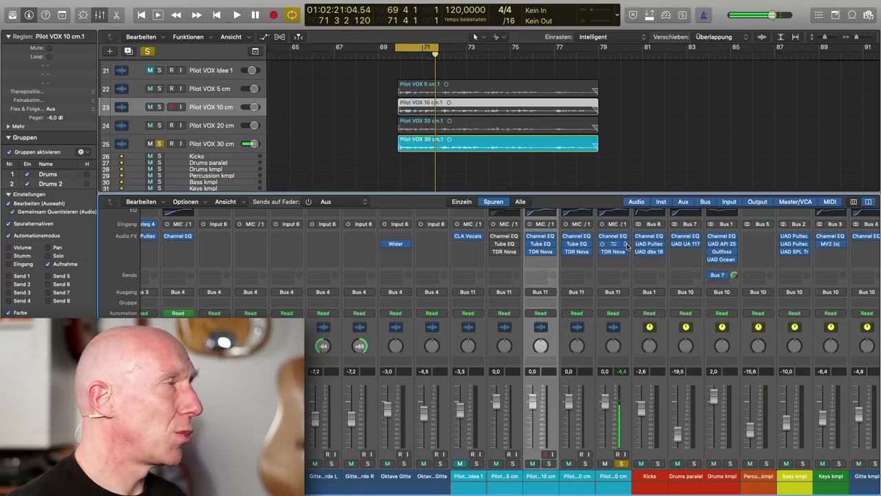